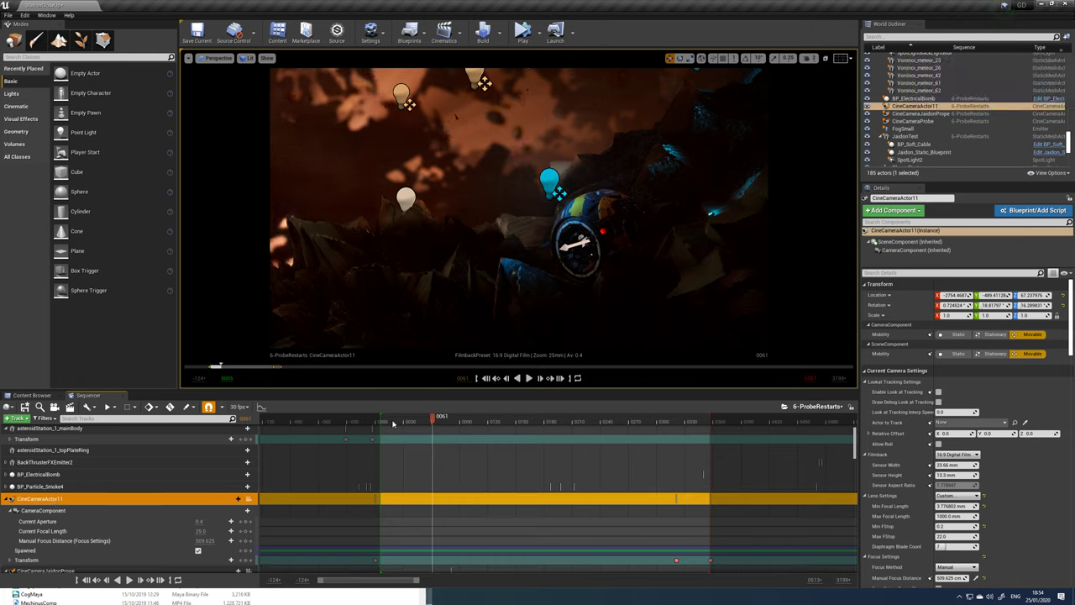
- Preview the 6-ProbeRestarts shot, then check the Camera Shake choices in CineCameraActor11's track list
{"action": "left_click_drag", "start_coordinate": [391, 423], "coordinate": [699, 421]}
{"action": "left_click_drag", "start_coordinate": [634, 435], "coordinate": [388, 437]}
{"action": "left_click", "coordinate": [529, 378]}
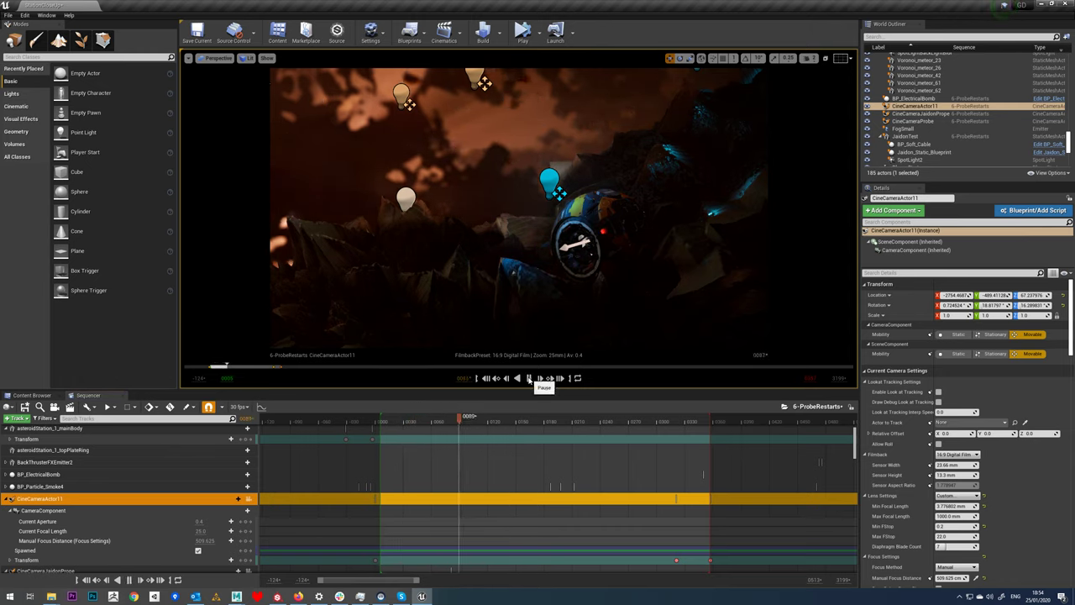
{"action": "left_click", "coordinate": [382, 419]}
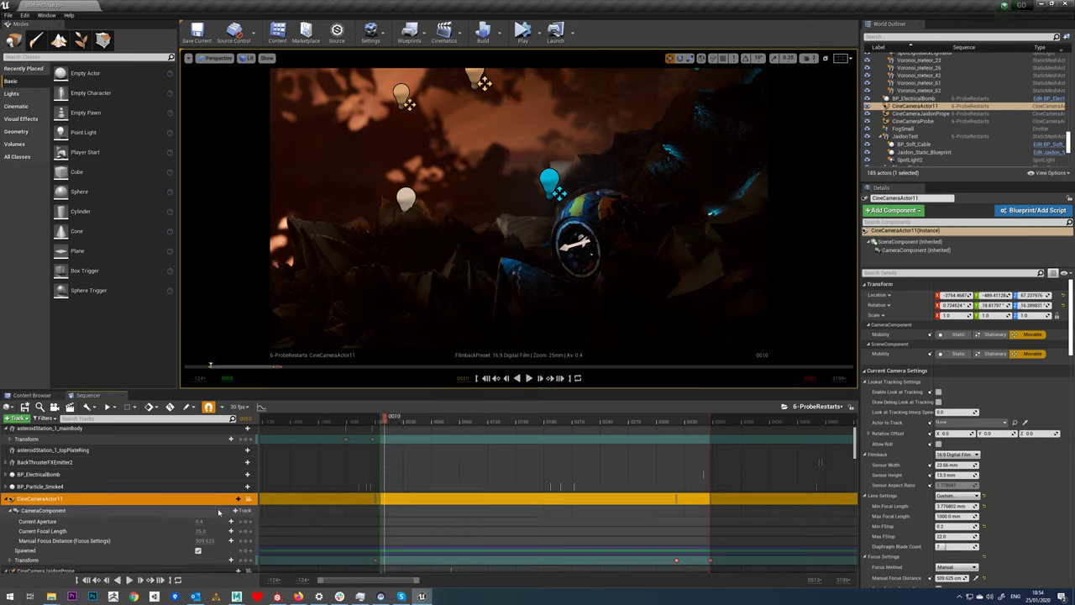
{"action": "left_click", "coordinate": [235, 499]}
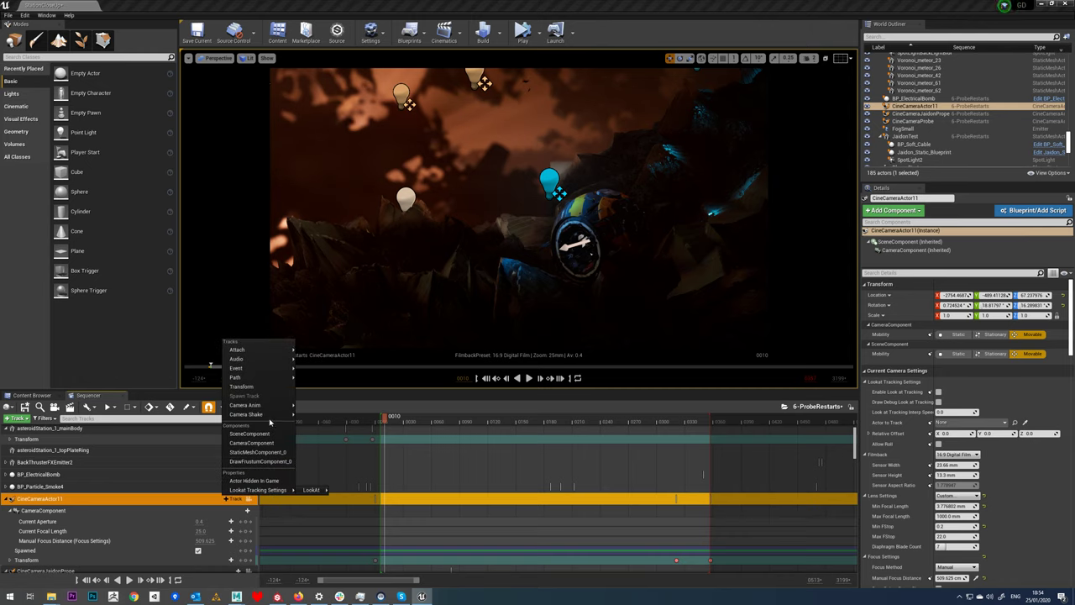
{"action": "mouse_move", "coordinate": [269, 419]}
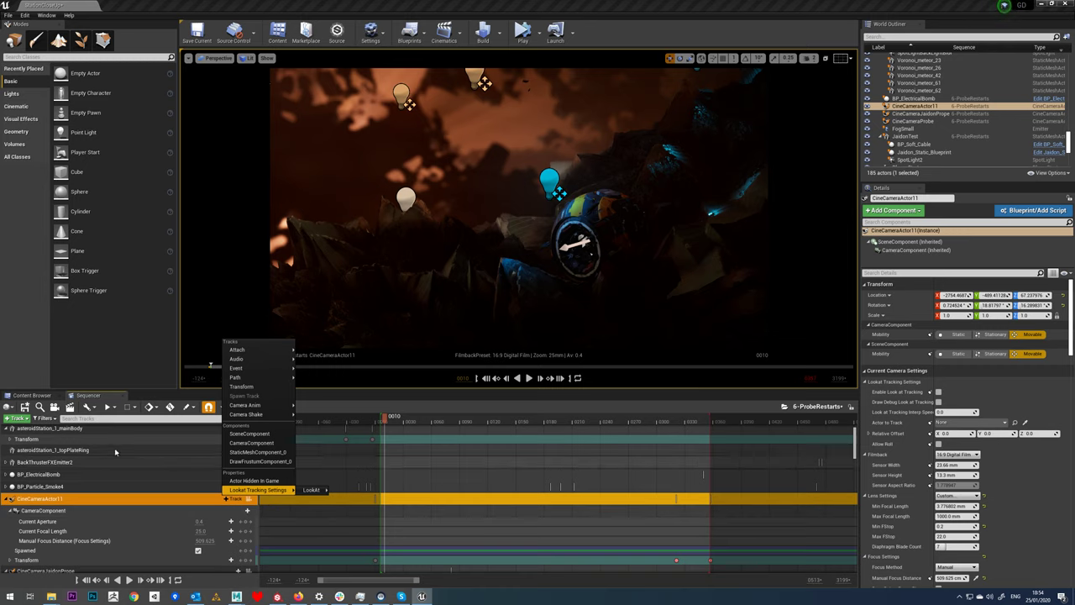
- Open the CameraShake folder in the Content Browser and bring up the new-asset menu
{"action": "left_click", "coordinate": [32, 395]}
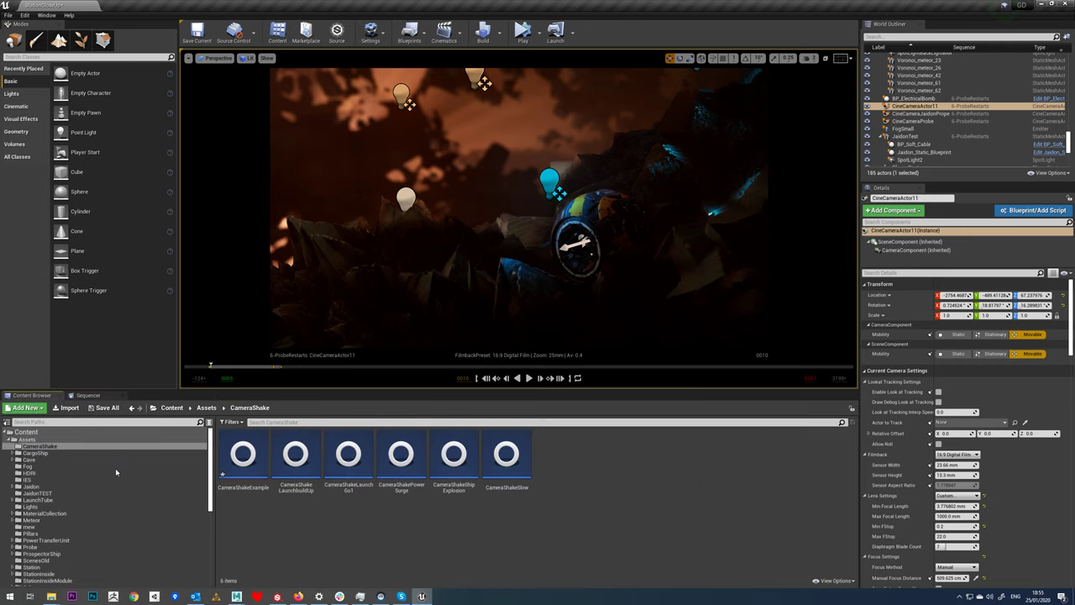
{"action": "left_click", "coordinate": [40, 446]}
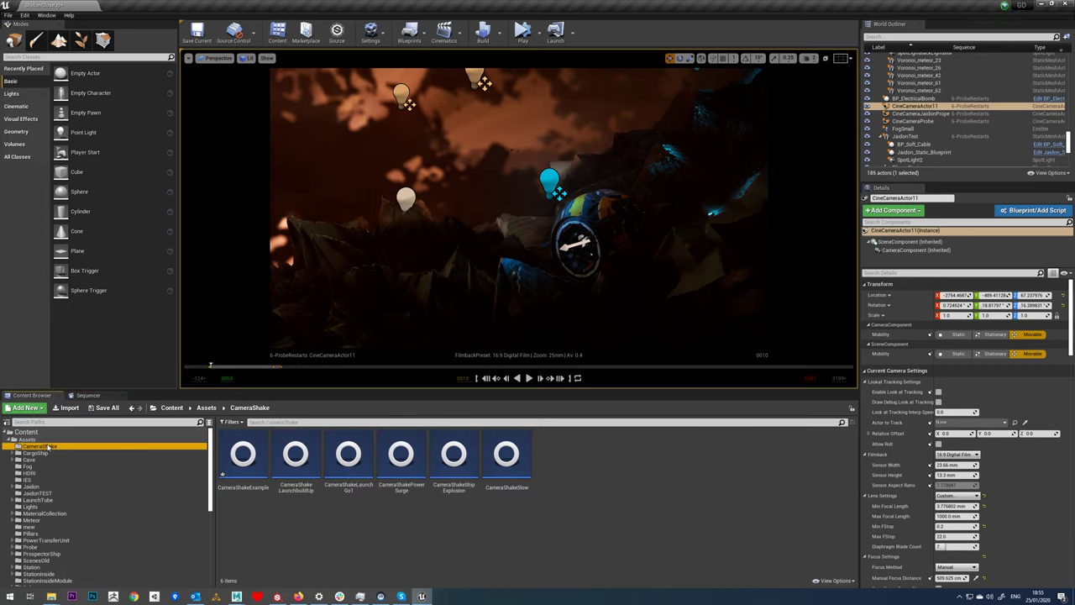
{"action": "right_click", "coordinate": [571, 458]}
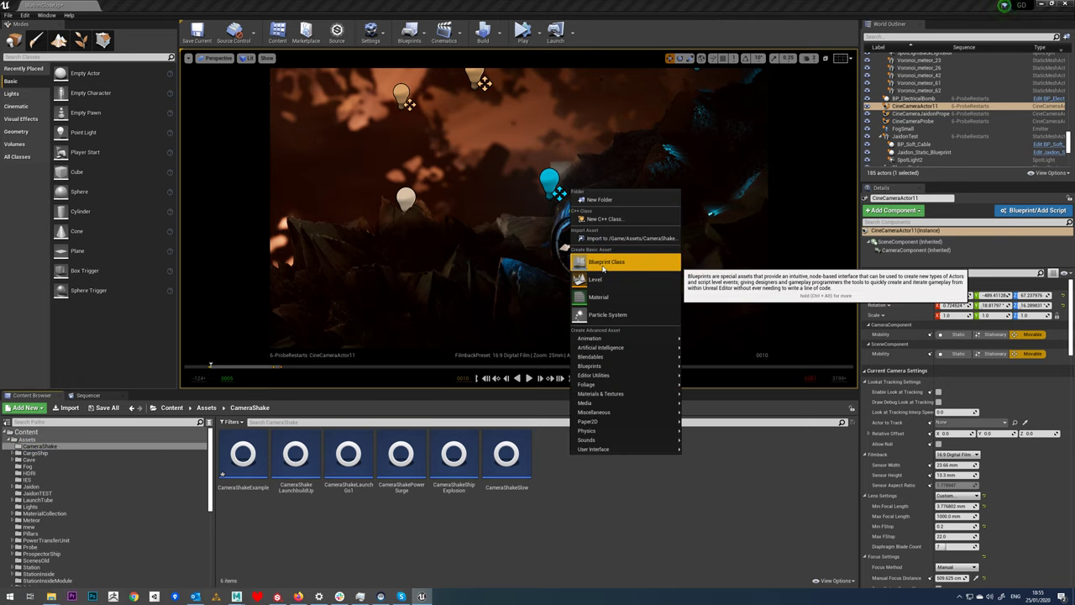
{"action": "right_click", "coordinate": [592, 494]}
{"action": "mouse_move", "coordinate": [595, 489]}
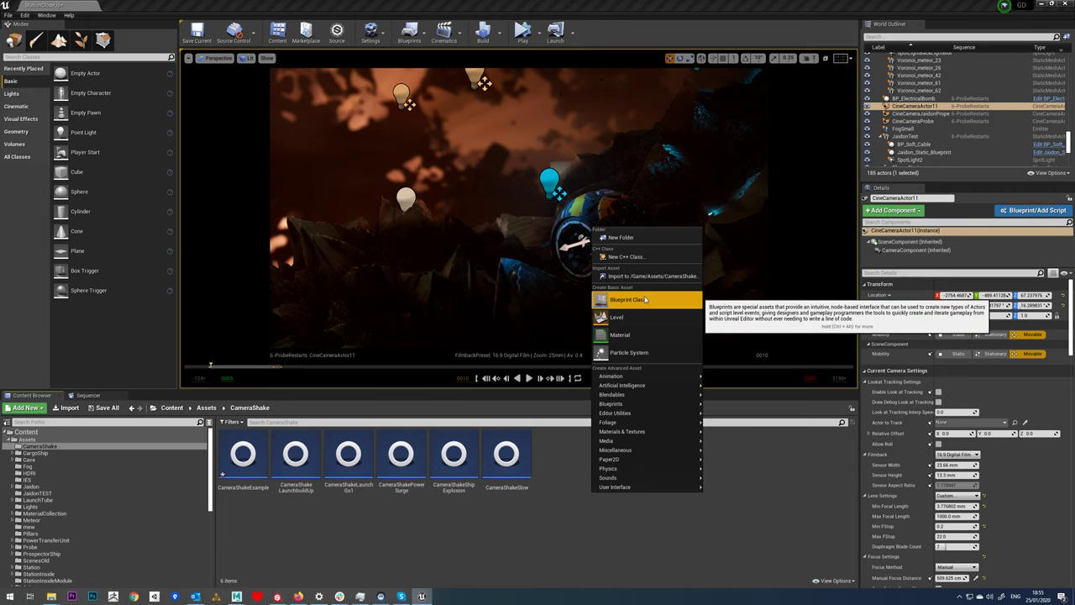
- Create a Blueprint Class with CameraShake chosen as its parent class
{"action": "left_click", "coordinate": [625, 300]}
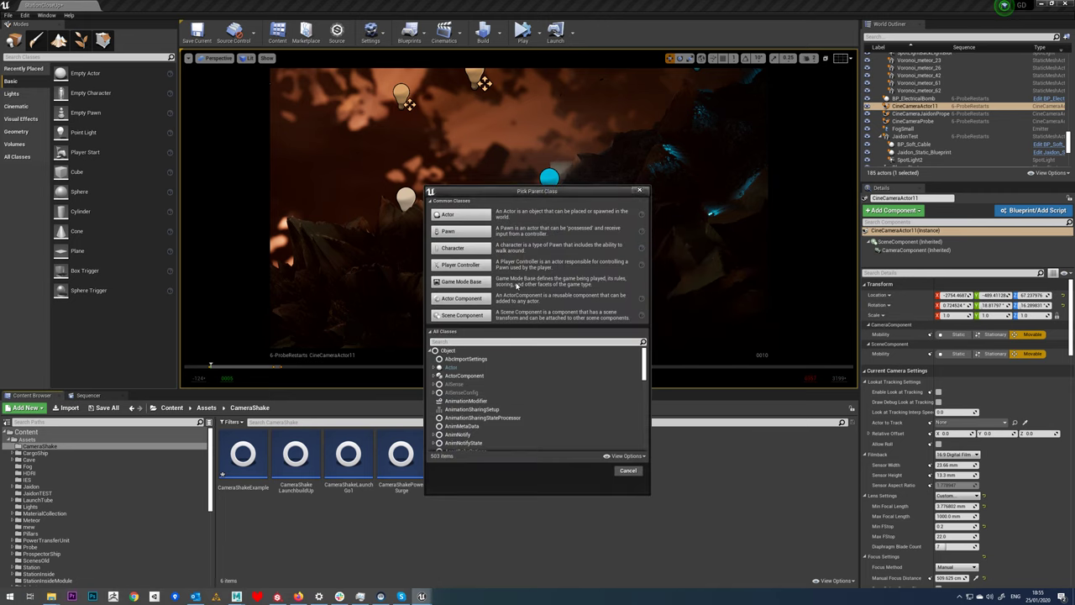
{"action": "left_click", "coordinate": [431, 332]}
{"action": "left_click", "coordinate": [431, 331]}
{"action": "scroll", "coordinate": [478, 367], "scroll_direction": "down", "scroll_amount": 1}
{"action": "scroll", "coordinate": [477, 367], "scroll_direction": "down", "scroll_amount": 2}
{"action": "left_click", "coordinate": [459, 409]}
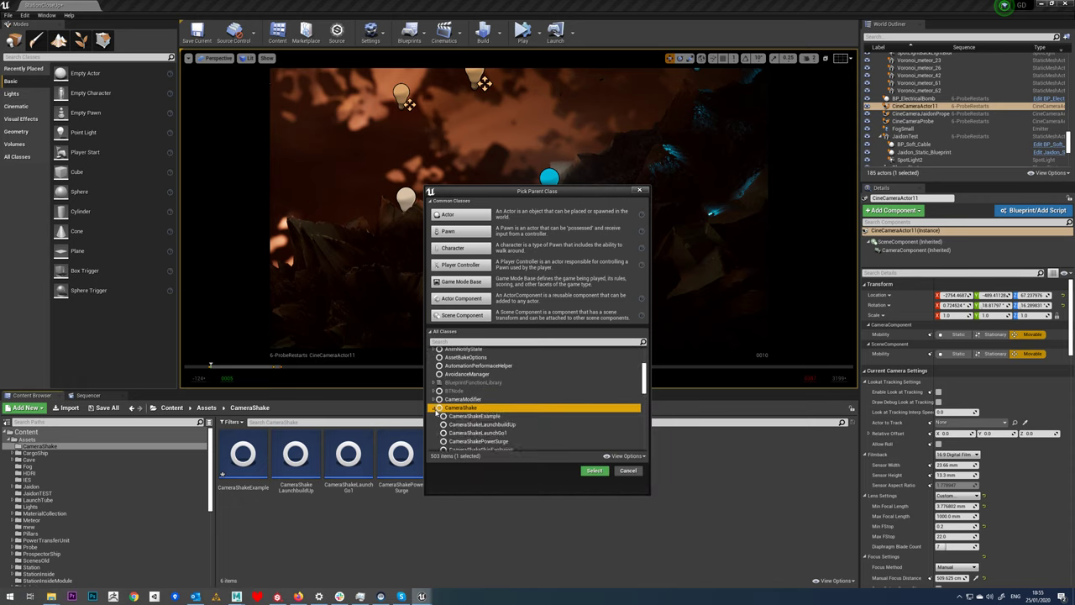
{"action": "left_click", "coordinate": [433, 408]}
{"action": "scroll", "coordinate": [504, 394], "scroll_direction": "down", "scroll_amount": 2}
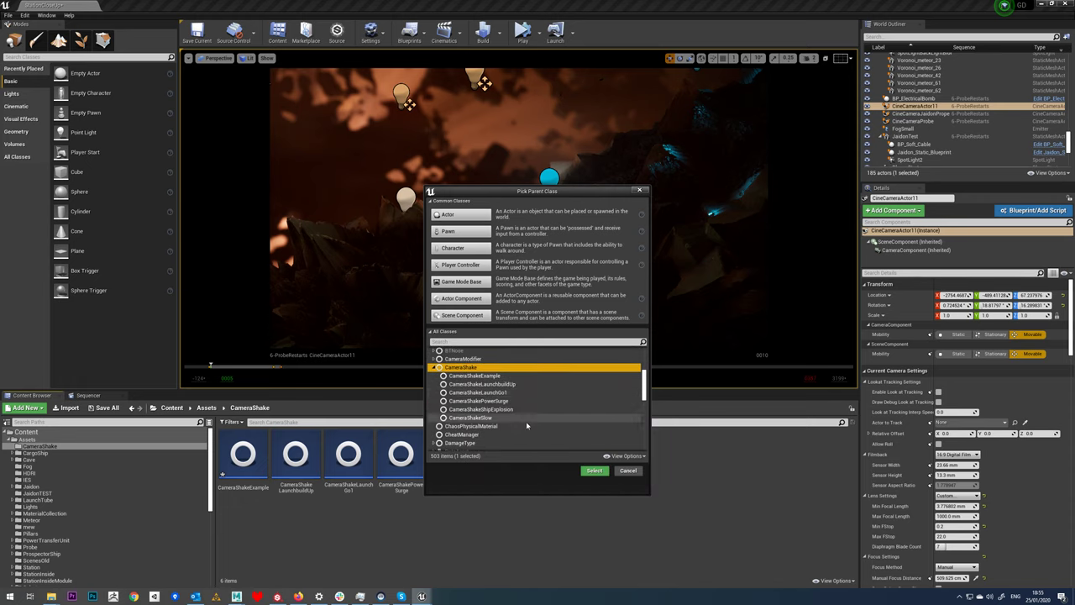
{"action": "left_click", "coordinate": [592, 471]}
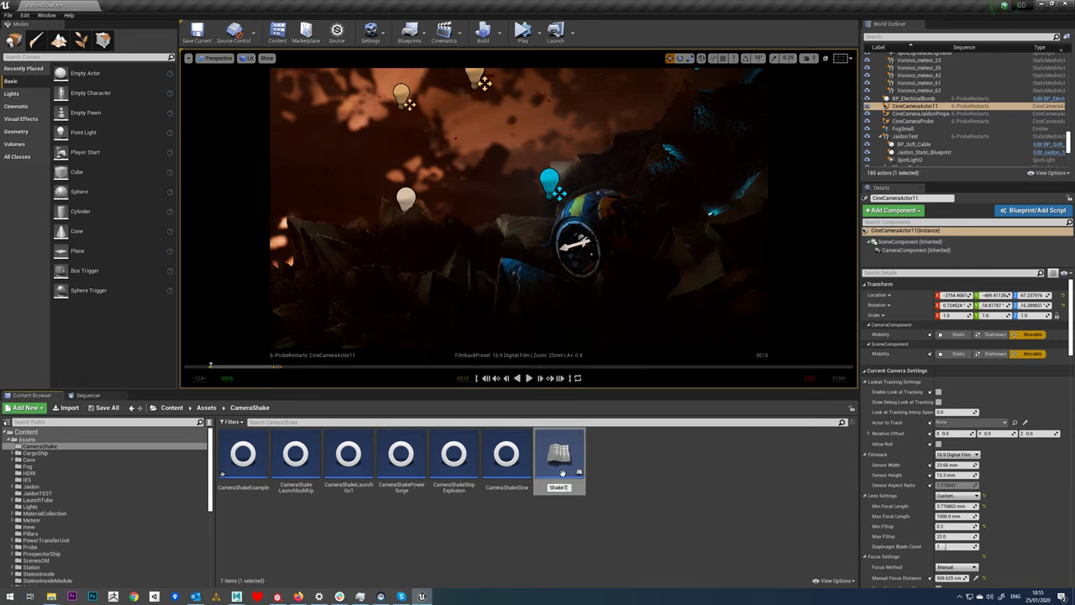
- Name the Blueprint ShakeTest and open it in the Blueprint editor, moved aside
{"action": "key", "text": "Return"}
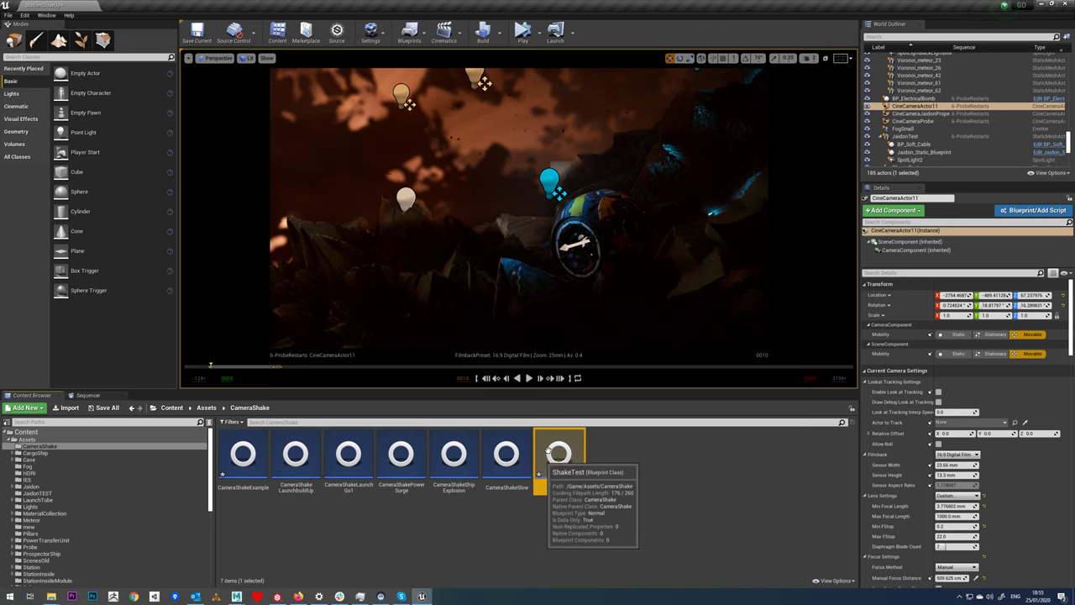
{"action": "double_click", "coordinate": [548, 452]}
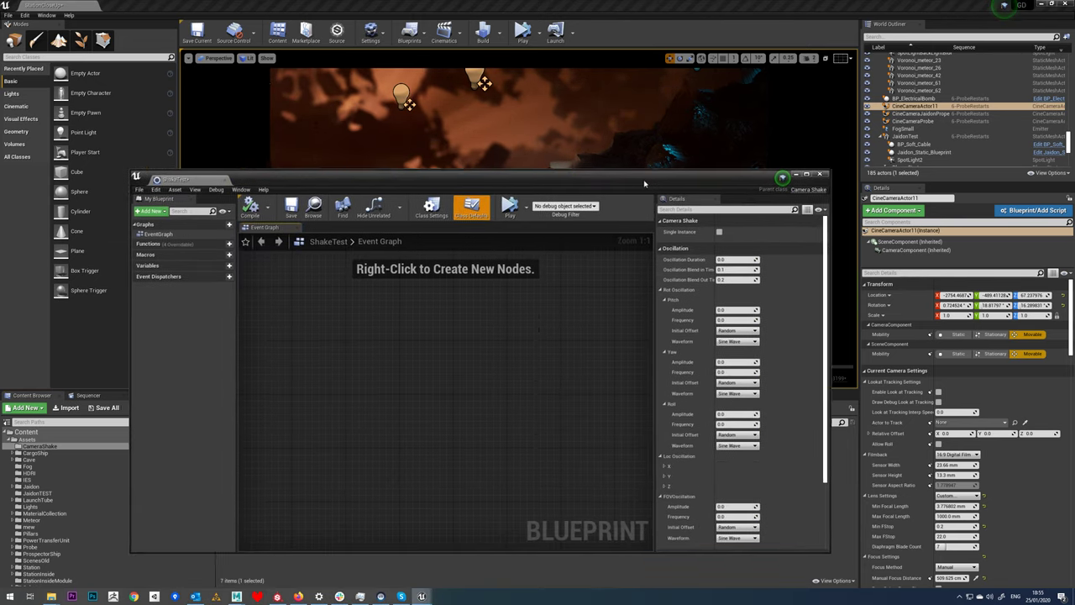
{"action": "left_click_drag", "start_coordinate": [644, 183], "coordinate": [638, 152]}
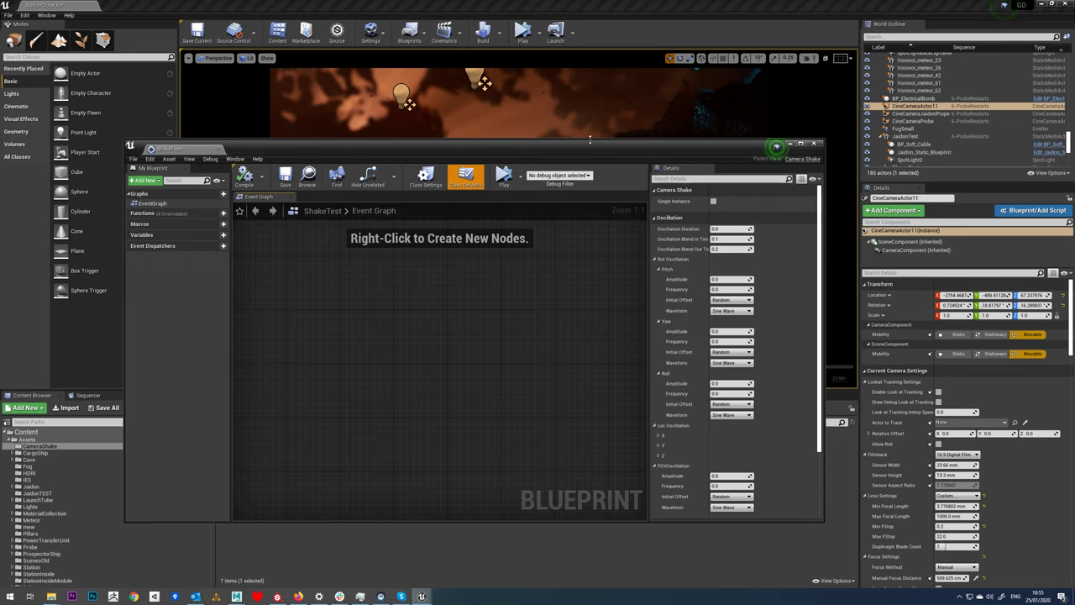
{"action": "left_click_drag", "start_coordinate": [591, 152], "coordinate": [781, 517]}
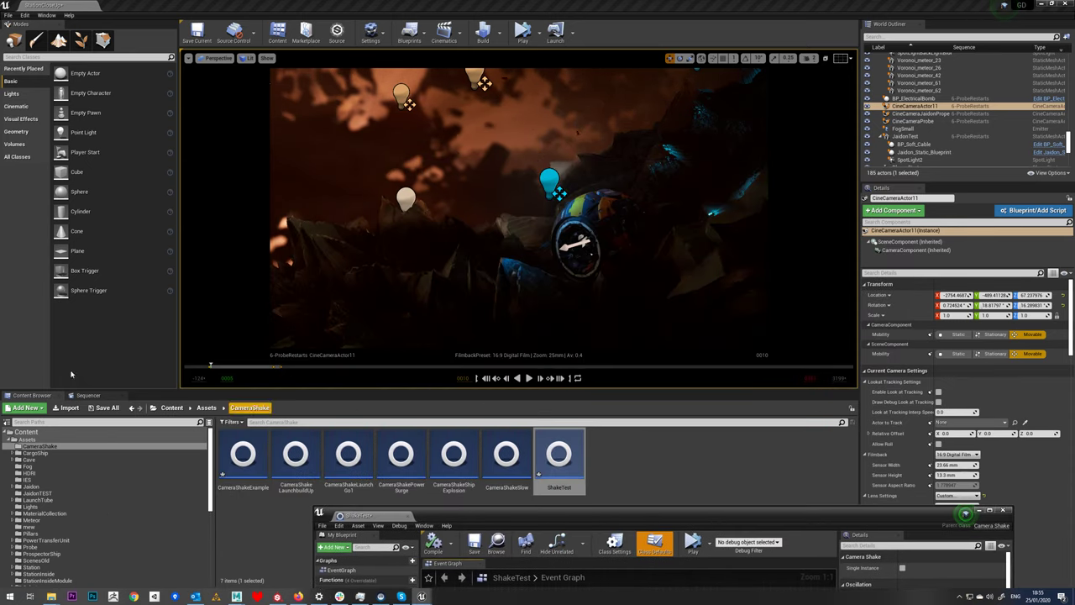
- Add a ShakeTest Camera Shake track to CineCameraActor11 and play the sequence to preview it
{"action": "left_click", "coordinate": [88, 395]}
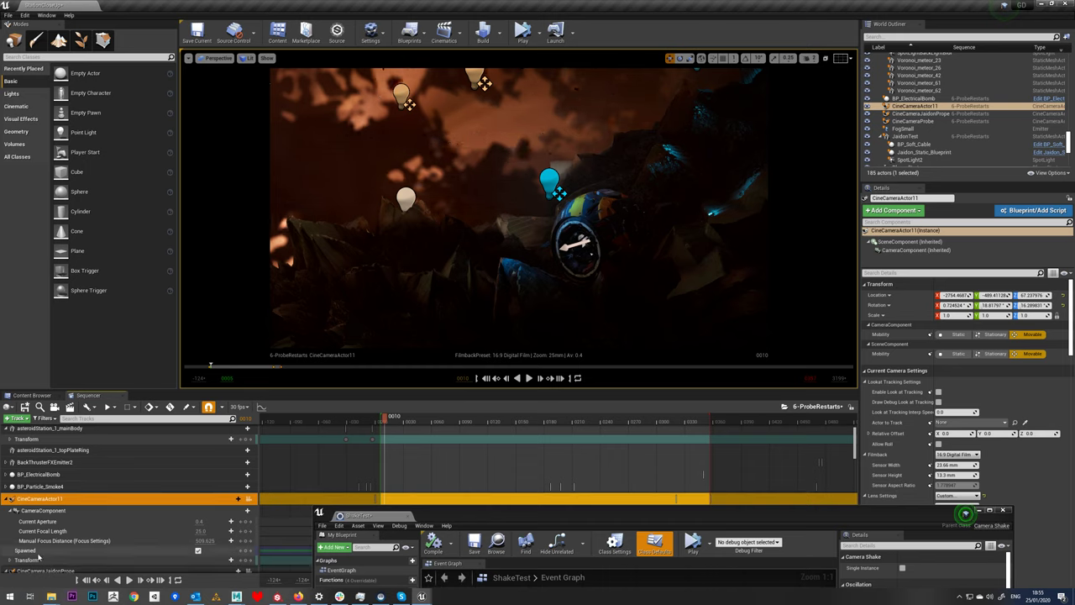
{"action": "left_click", "coordinate": [235, 500]}
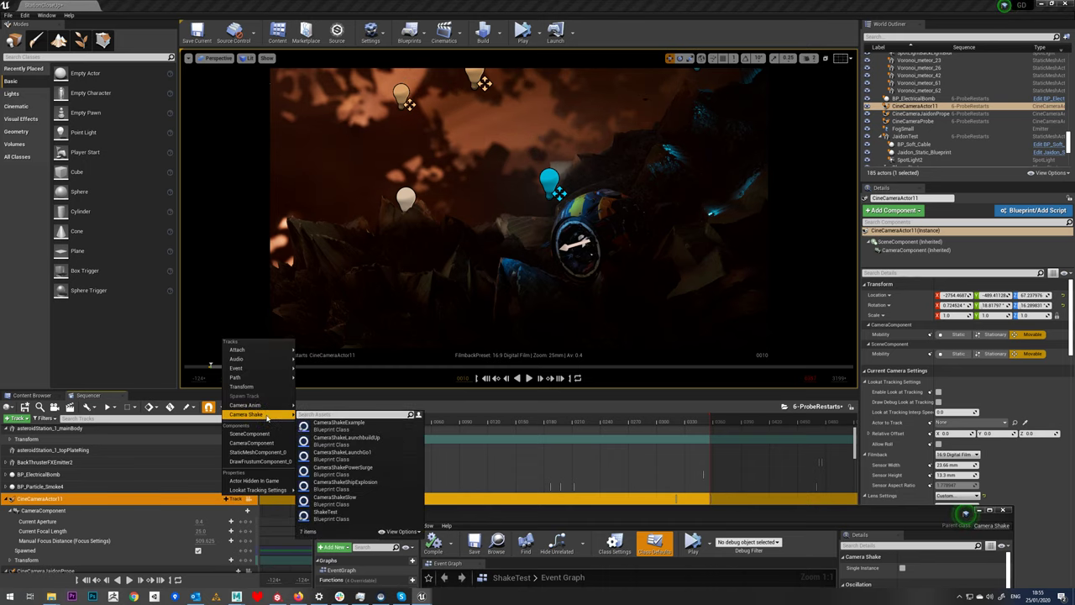
{"action": "left_click", "coordinate": [347, 515]}
{"action": "left_click_drag", "start_coordinate": [490, 514], "coordinate": [526, 579]}
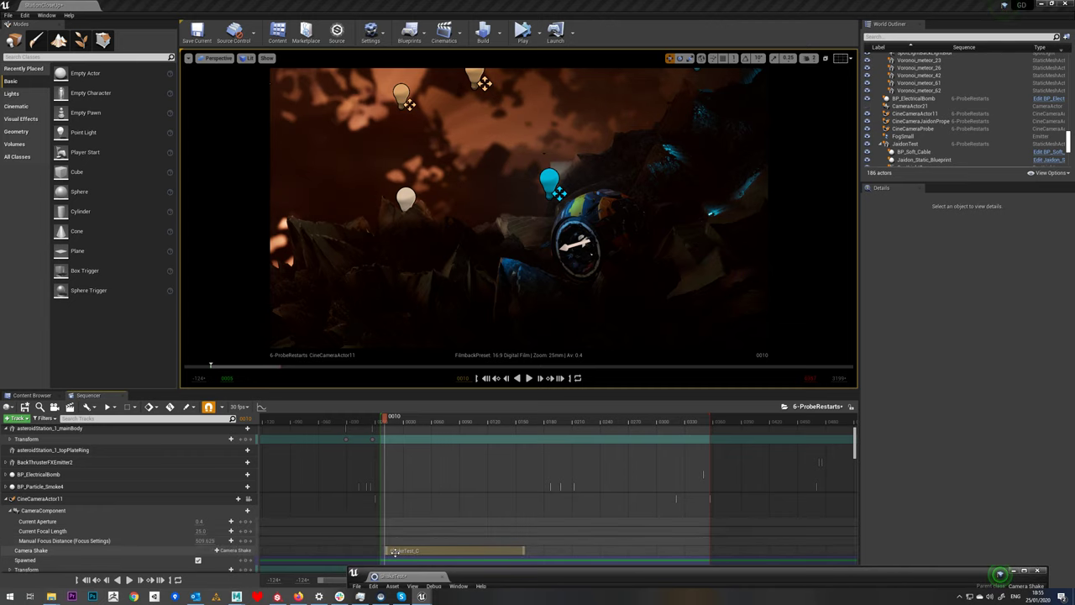
{"action": "left_click_drag", "start_coordinate": [395, 576], "coordinate": [754, 570]}
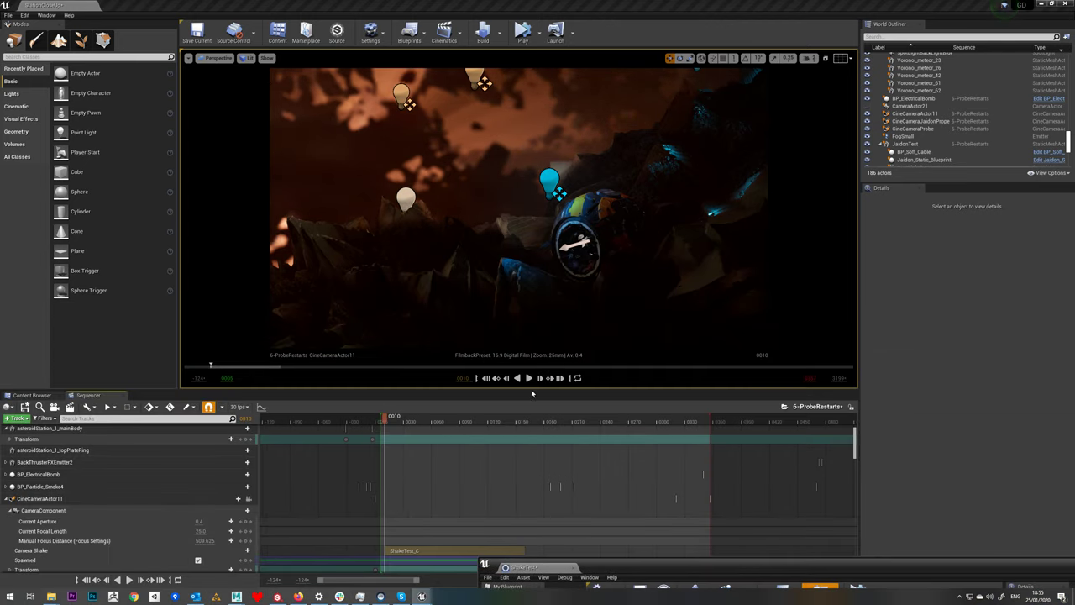
{"action": "left_click", "coordinate": [528, 379]}
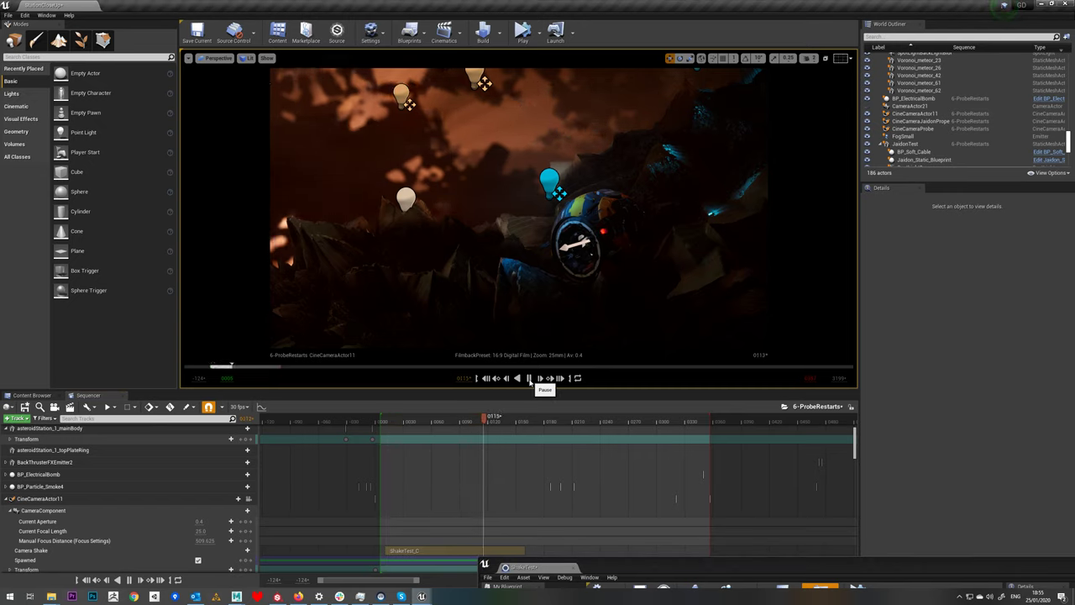
{"action": "left_click", "coordinate": [529, 379]}
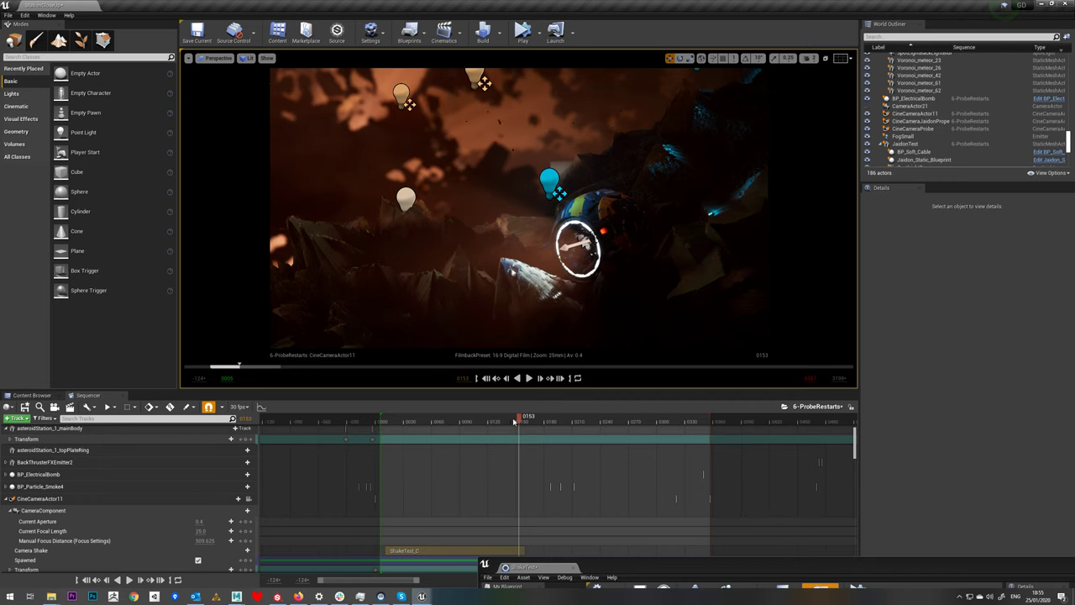
- Set ShakeTest's oscillation duration to 4.0 with 0.5 blend-in and blend-out times
{"action": "left_click", "coordinate": [391, 421]}
{"action": "left_click_drag", "start_coordinate": [392, 421], "coordinate": [383, 422]}
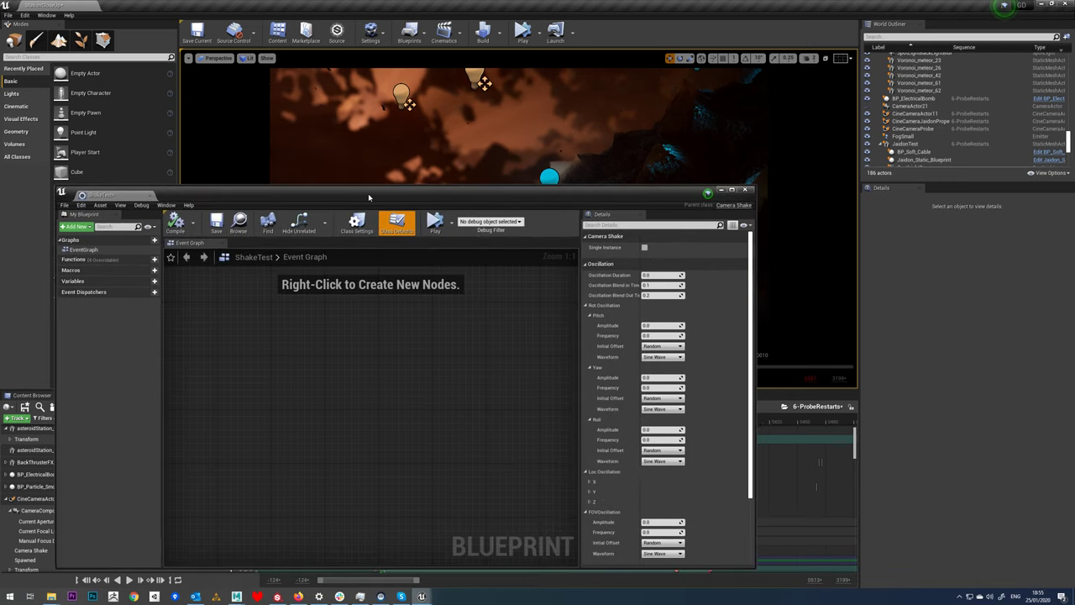
{"action": "left_click_drag", "start_coordinate": [367, 194], "coordinate": [327, 214]}
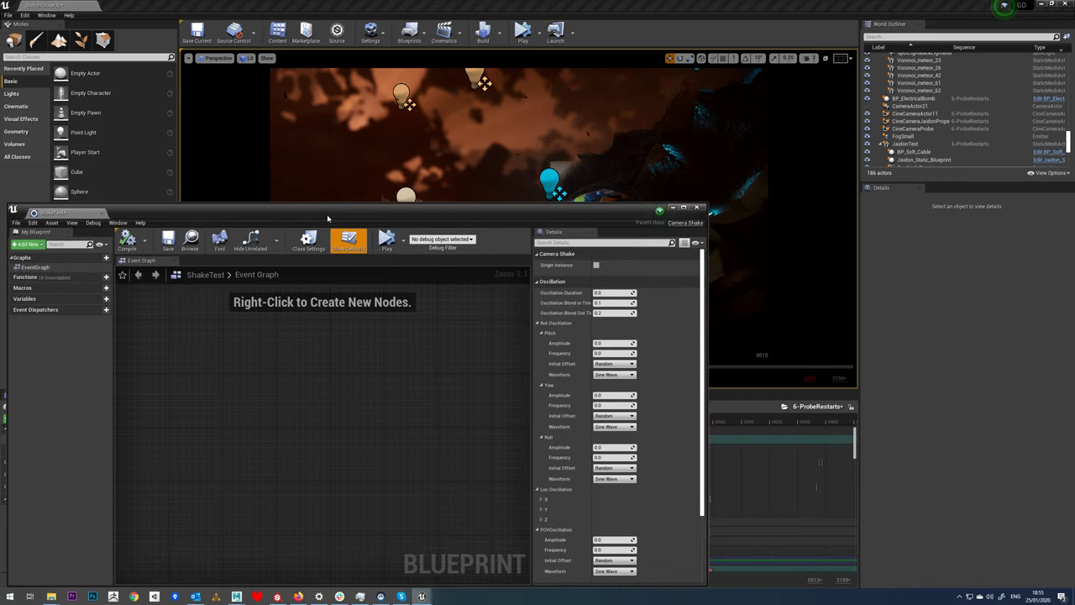
{"action": "left_click", "coordinate": [606, 293]}
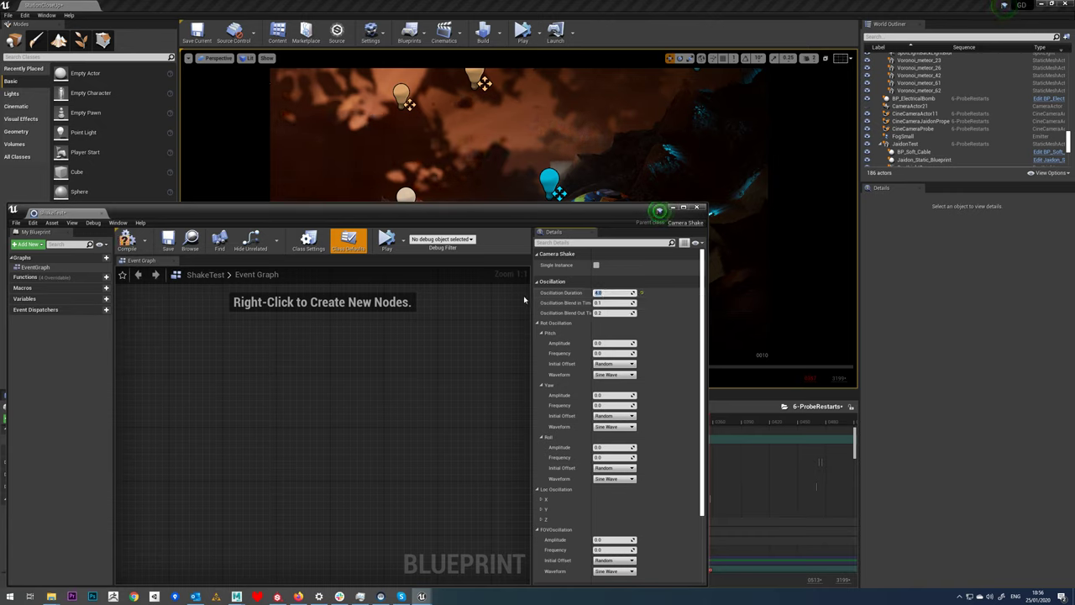
{"action": "left_click", "coordinate": [607, 304]}
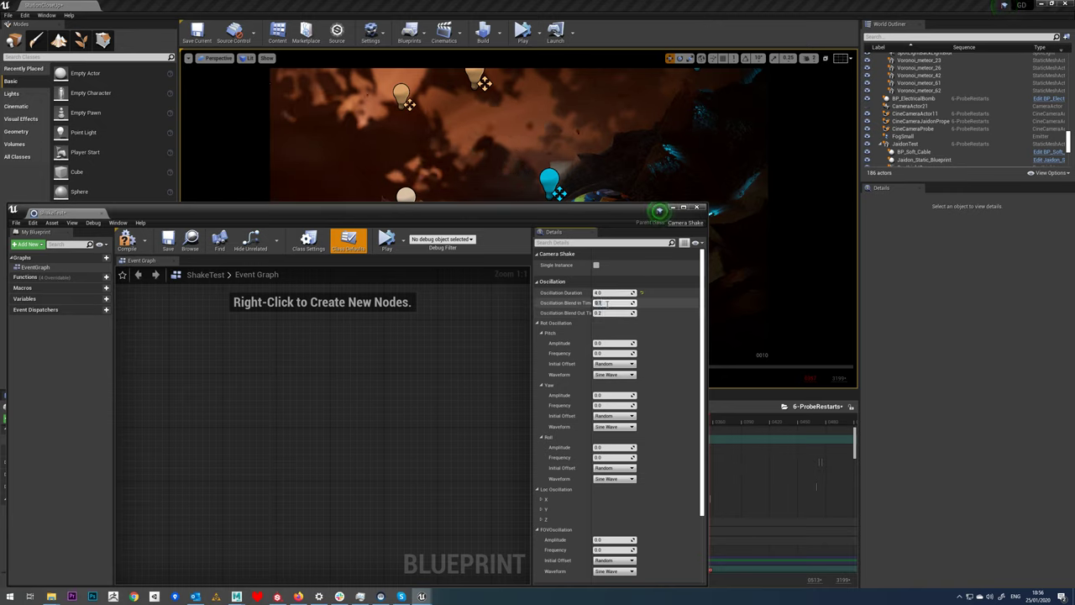
{"action": "type", "text": "0.5"}
{"action": "left_click", "coordinate": [615, 312]}
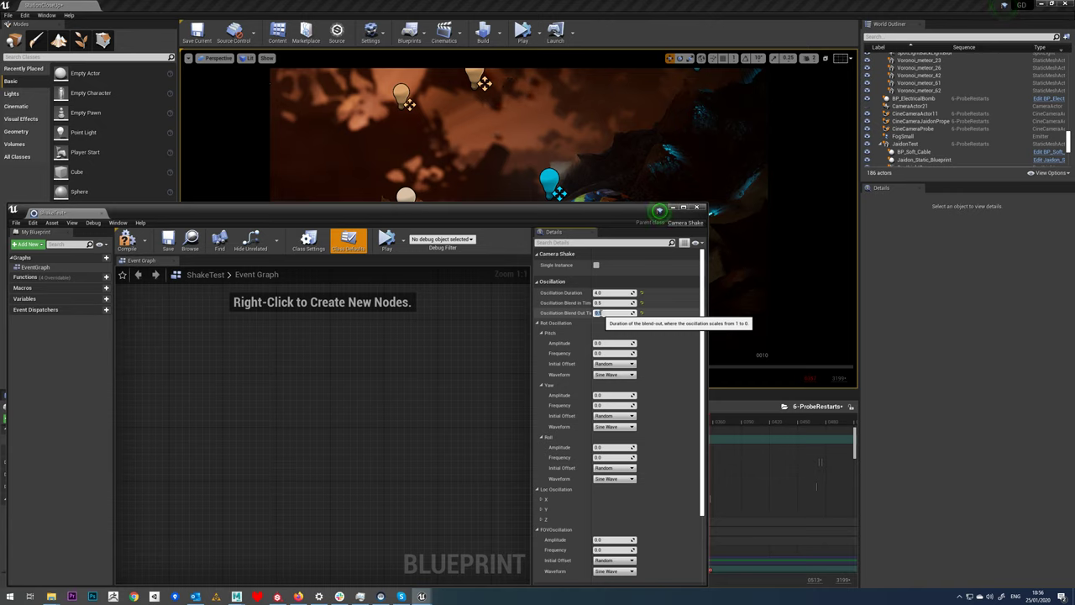
{"action": "left_click", "coordinate": [598, 312]}
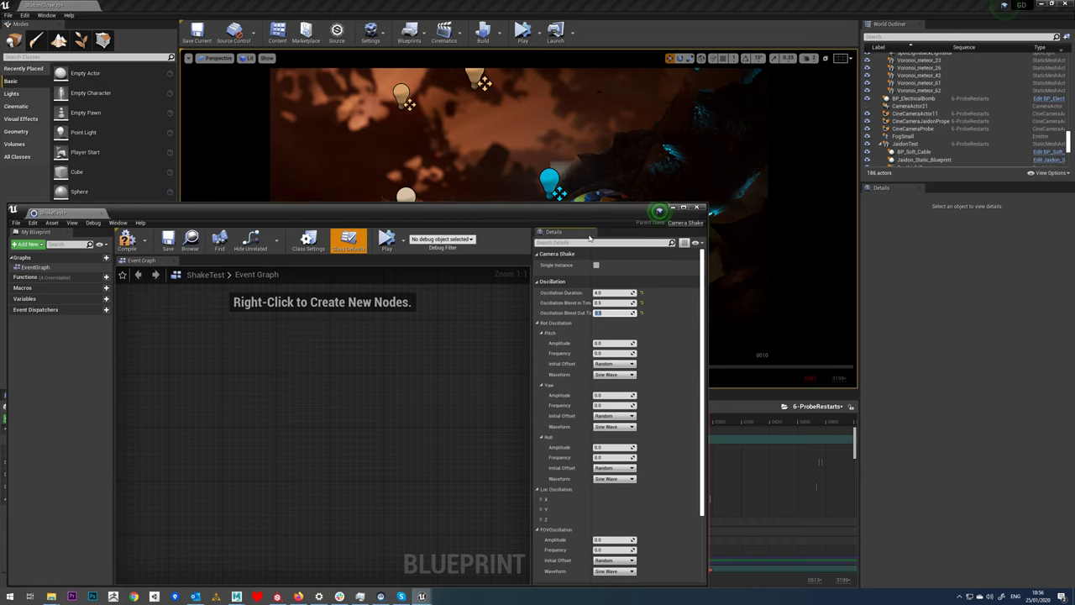
- Preview the shake in Sequencer and return the playhead near the start
{"action": "left_click_drag", "start_coordinate": [609, 211], "coordinate": [389, 47]}
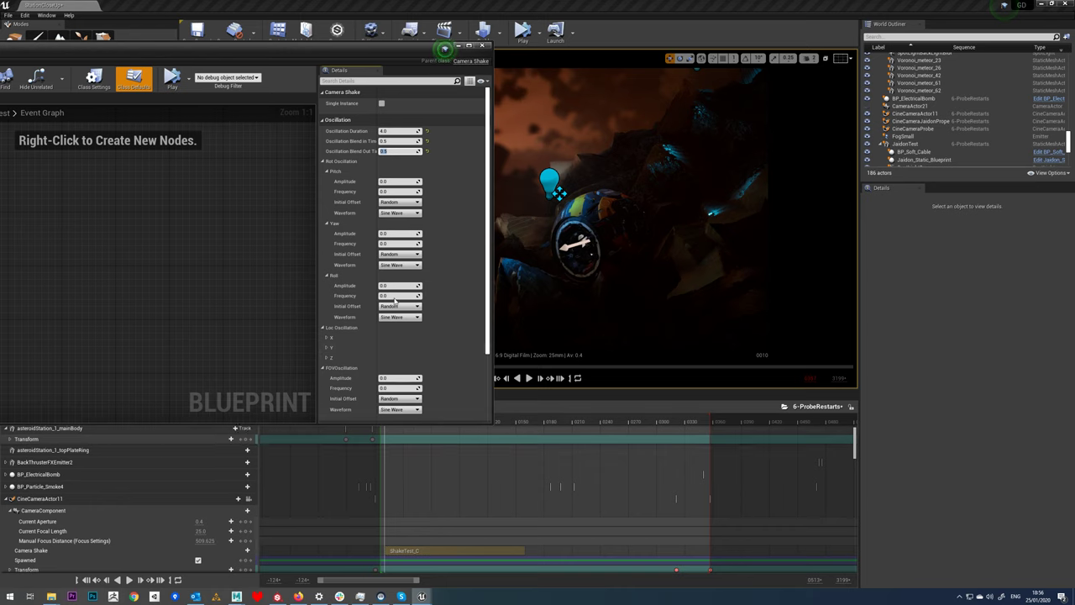
{"action": "left_click_drag", "start_coordinate": [392, 53], "coordinate": [674, 503]}
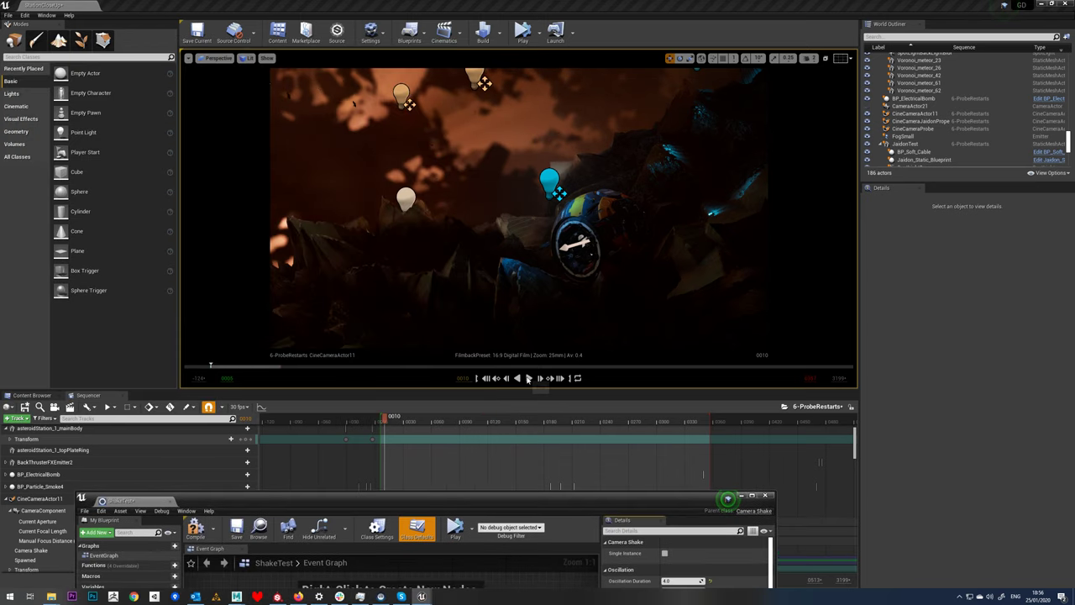
{"action": "left_click", "coordinate": [528, 377]}
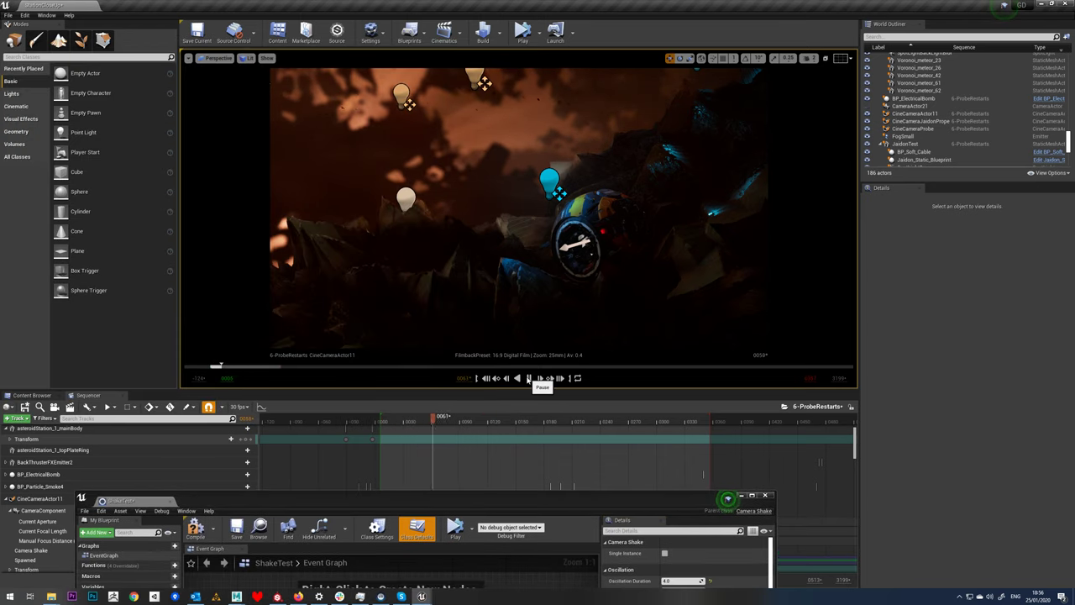
{"action": "left_click", "coordinate": [528, 378]}
{"action": "left_click", "coordinate": [386, 422]}
- Set ShakeTest's pitch, yaw and roll amplitudes to 1.0
{"action": "left_click_drag", "start_coordinate": [420, 496], "coordinate": [162, 107]}
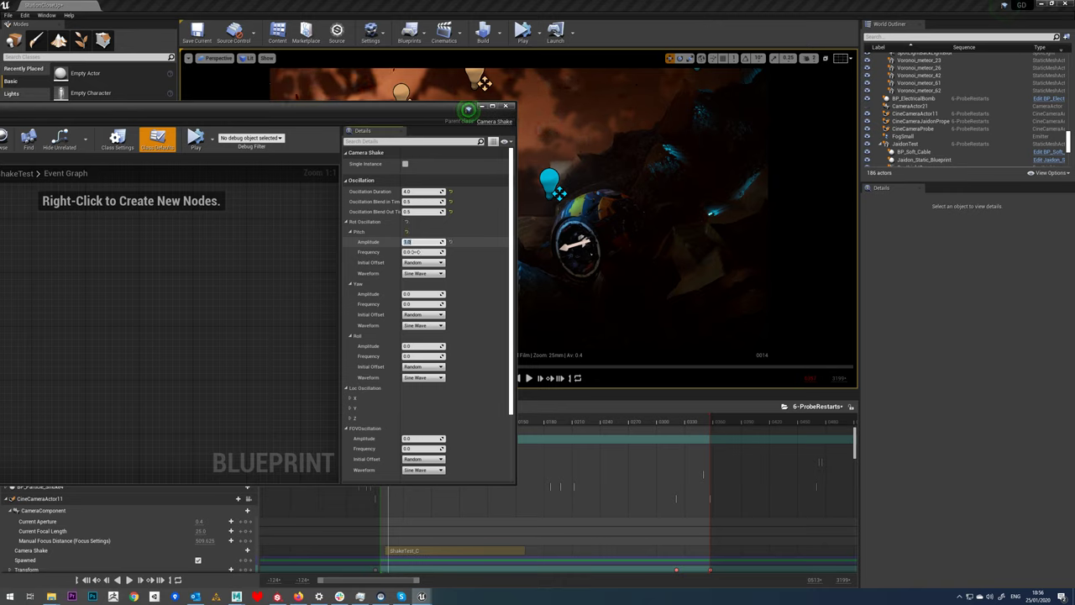
{"action": "key", "text": "Return"}
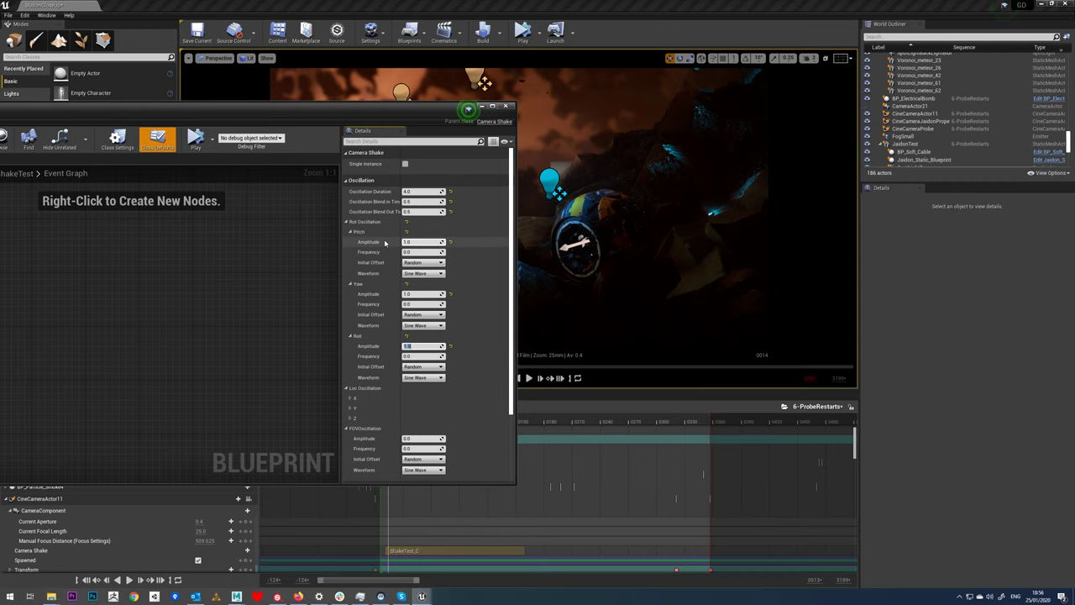
{"action": "left_click_drag", "start_coordinate": [418, 118], "coordinate": [284, 135]}
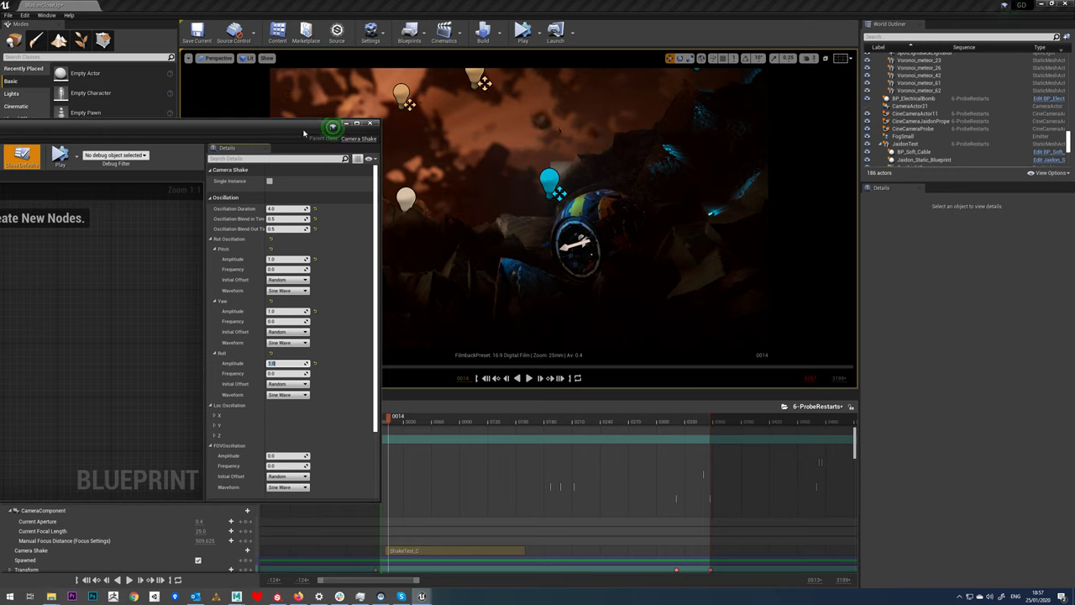
{"action": "left_click_drag", "start_coordinate": [336, 126], "coordinate": [193, 146]}
- Save ShakeTest and replay the sequence from an earlier frame to preview the shake
{"action": "left_click", "coordinate": [529, 378]}
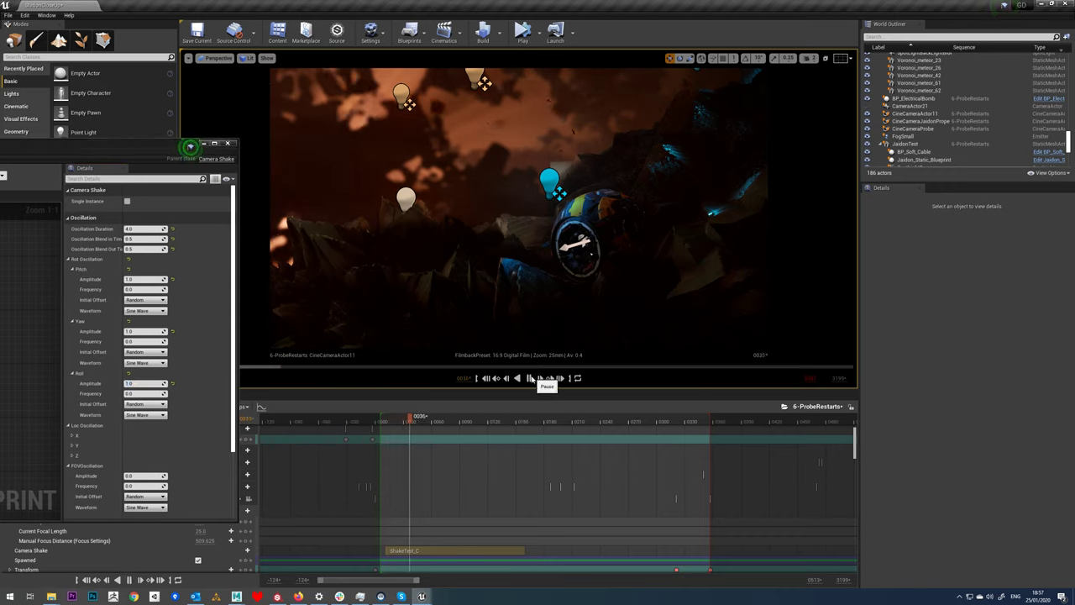
{"action": "mouse_move", "coordinate": [105, 141]}
{"action": "left_mouse_down"}
{"action": "mouse_move", "coordinate": [471, 141]}
{"action": "mouse_move", "coordinate": [115, 152]}
{"action": "left_mouse_up"}
{"action": "left_click", "coordinate": [66, 176]}
{"action": "left_click_drag", "start_coordinate": [448, 420], "coordinate": [390, 421]}
{"action": "left_click", "coordinate": [528, 378]}
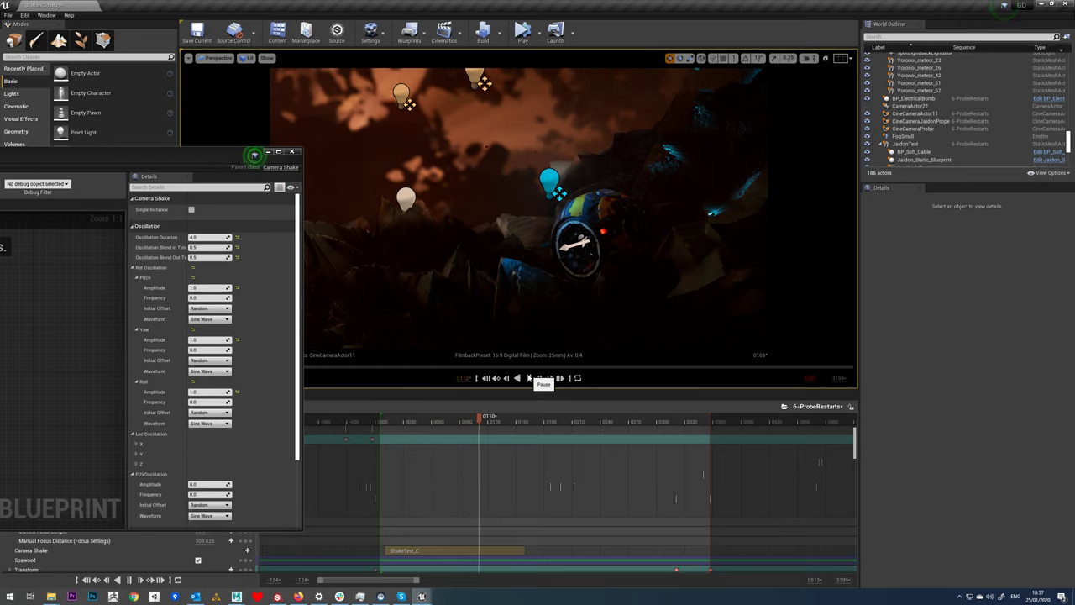
{"action": "left_click", "coordinate": [528, 378]}
{"action": "left_click_drag", "start_coordinate": [168, 152], "coordinate": [244, 127]}
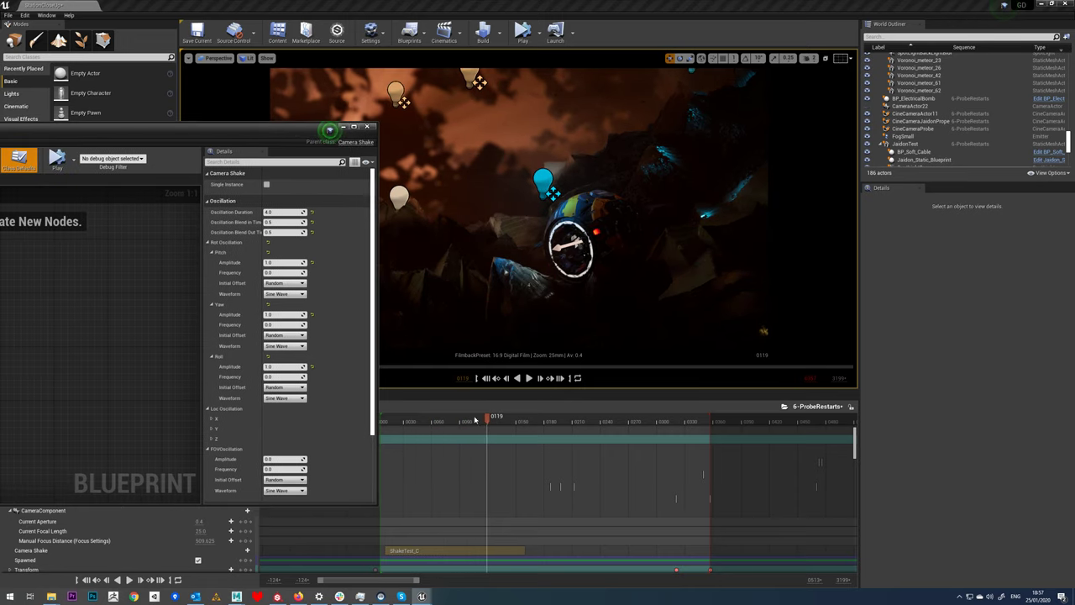
- Set ShakeTest's pitch, yaw and roll frequencies to 1.0
{"action": "left_click_drag", "start_coordinate": [465, 419], "coordinate": [392, 420]}
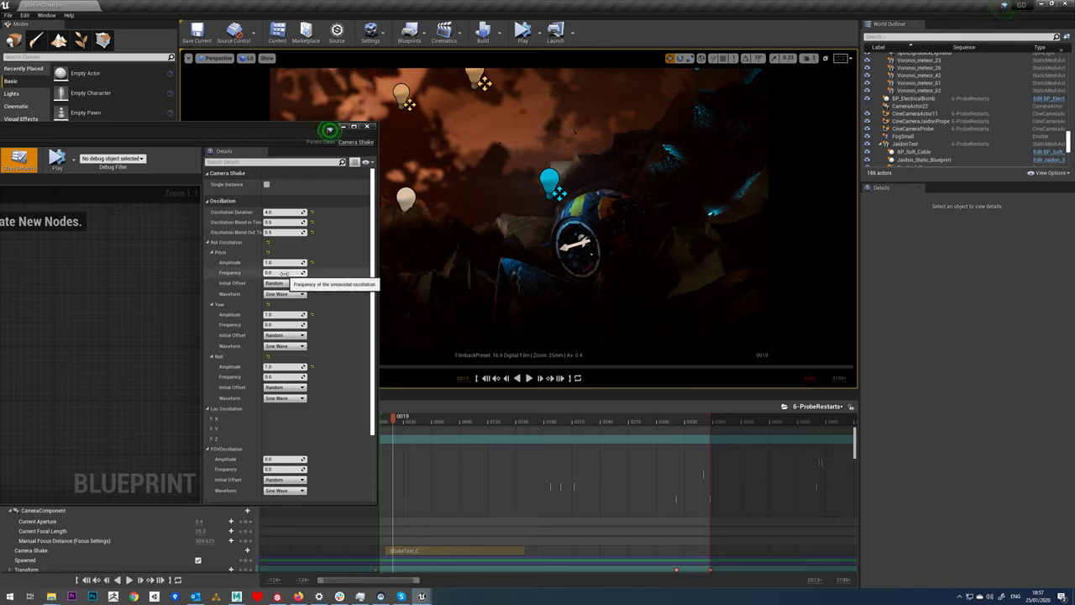
{"action": "type", "text": "1"}
{"action": "key", "text": "Return"}
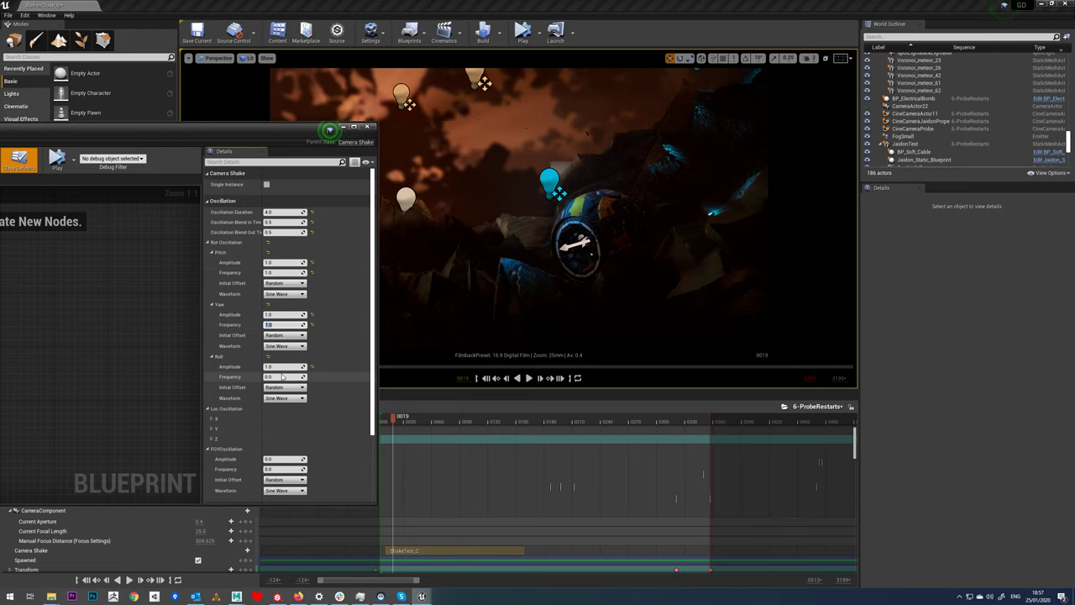
{"action": "left_click", "coordinate": [283, 377]}
{"action": "type", "text": "1"}
{"action": "key", "text": "Return"}
- Preview the 1.0-frequency shake in Sequencer twice, then refocus the ShakeTest editor
{"action": "left_click_drag", "start_coordinate": [10, 144], "coordinate": [172, 147]}
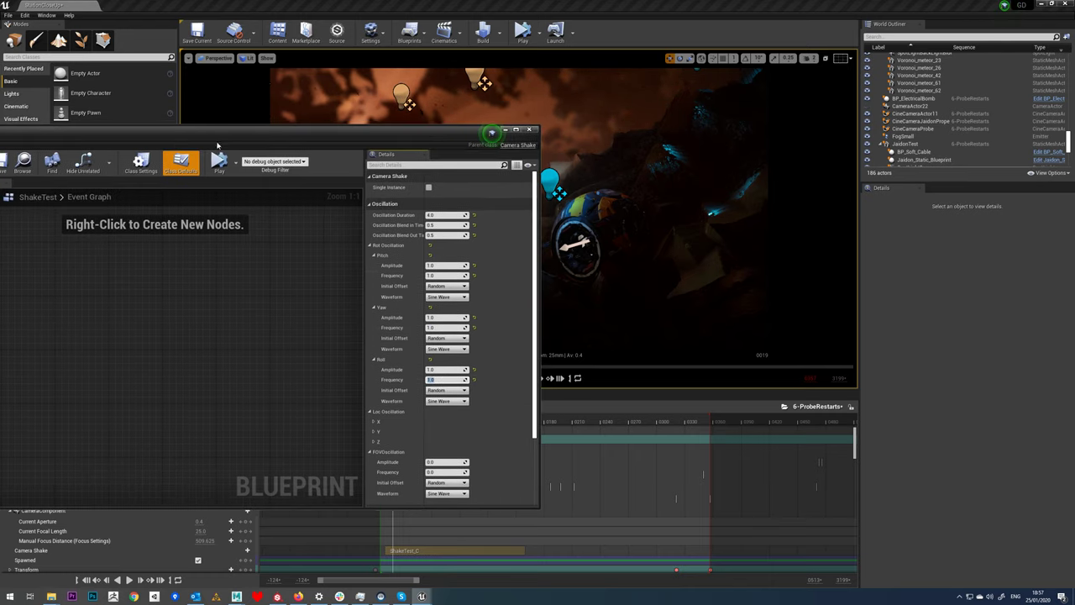
{"action": "left_click_drag", "start_coordinate": [89, 130], "coordinate": [183, 137]}
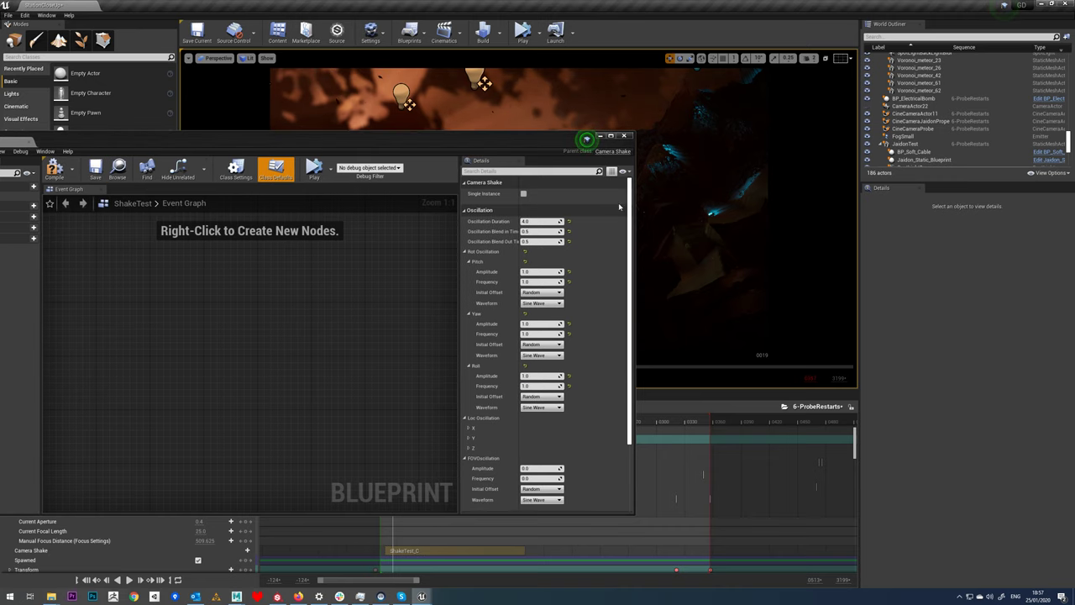
{"action": "left_click_drag", "start_coordinate": [634, 208], "coordinate": [356, 216]}
{"action": "left_click_drag", "start_coordinate": [256, 145], "coordinate": [155, 154]}
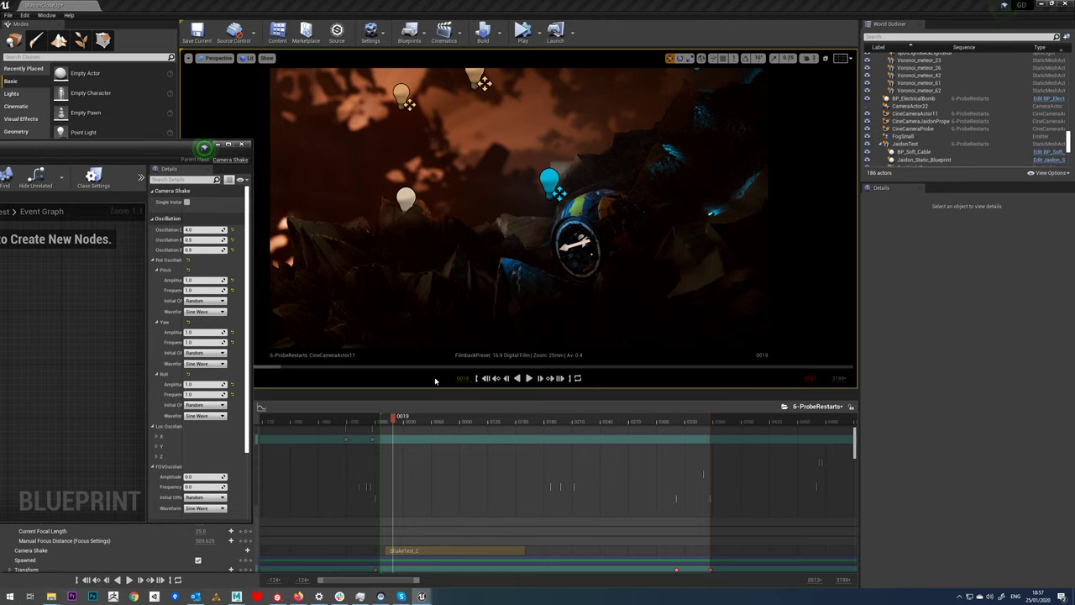
{"action": "left_click", "coordinate": [530, 378]}
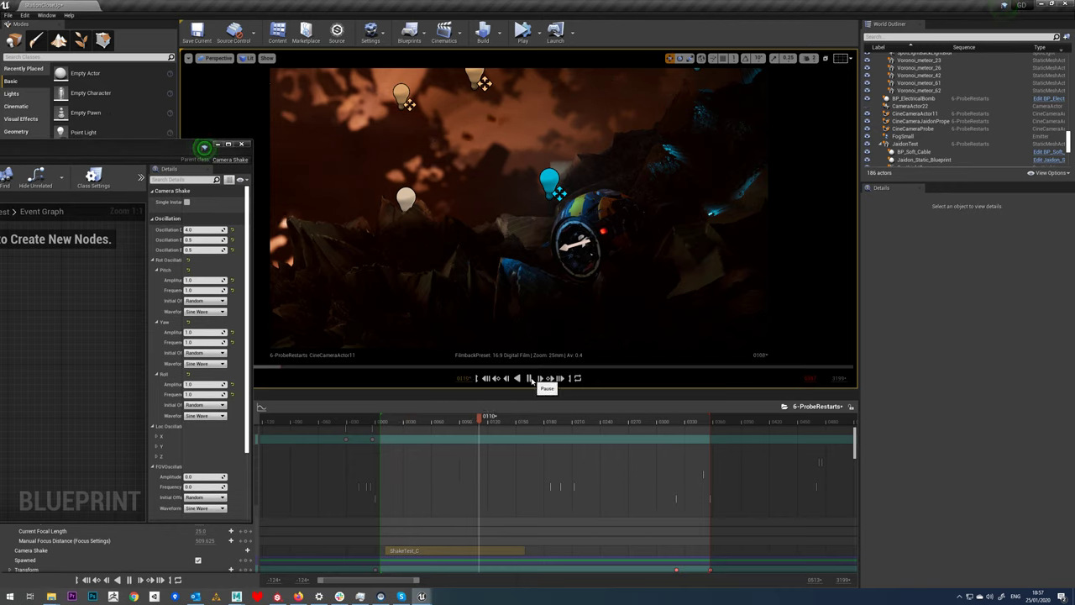
{"action": "left_click", "coordinate": [457, 420]}
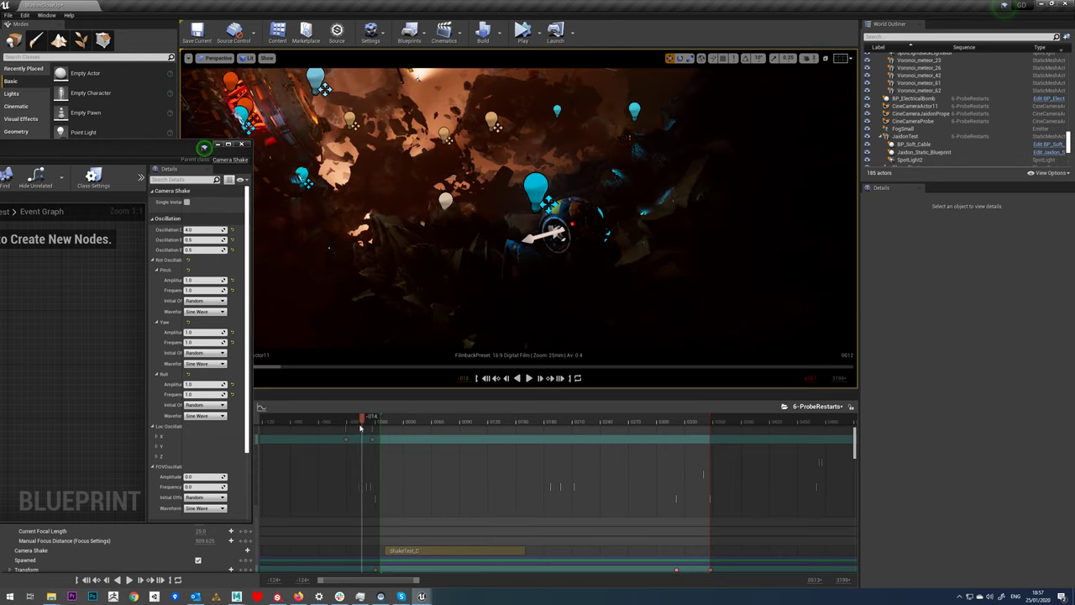
{"action": "left_click", "coordinate": [529, 377]}
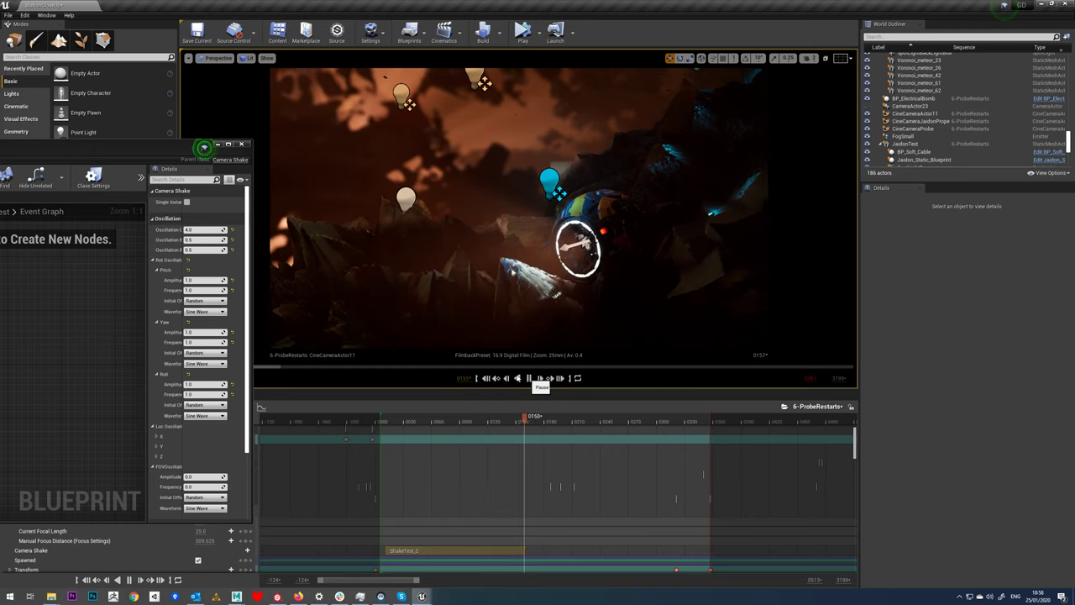
{"action": "left_click_drag", "start_coordinate": [163, 156], "coordinate": [317, 125]}
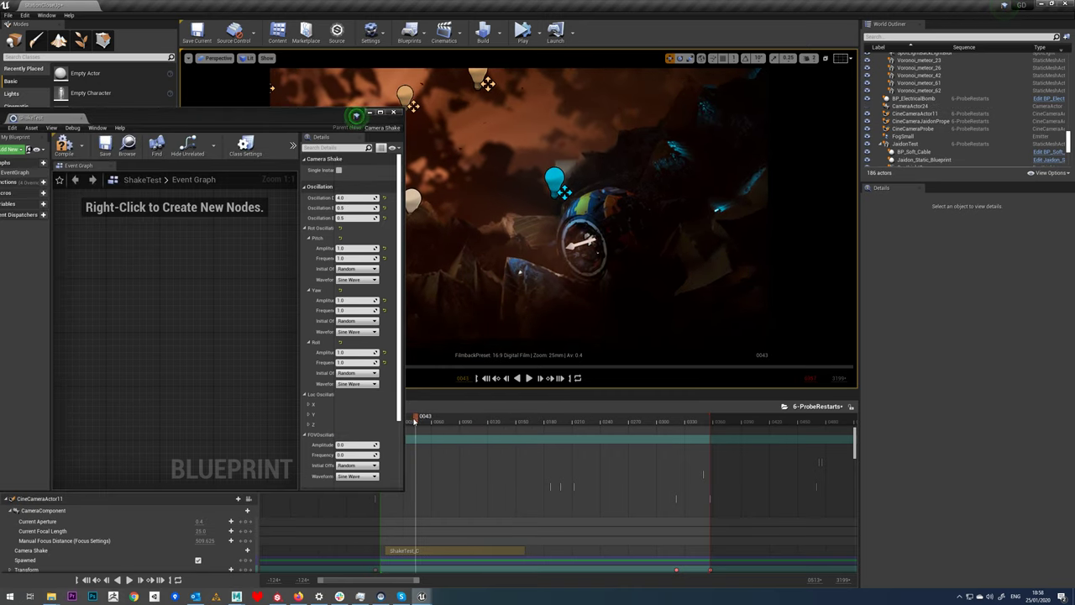
{"action": "left_click", "coordinate": [356, 115]}
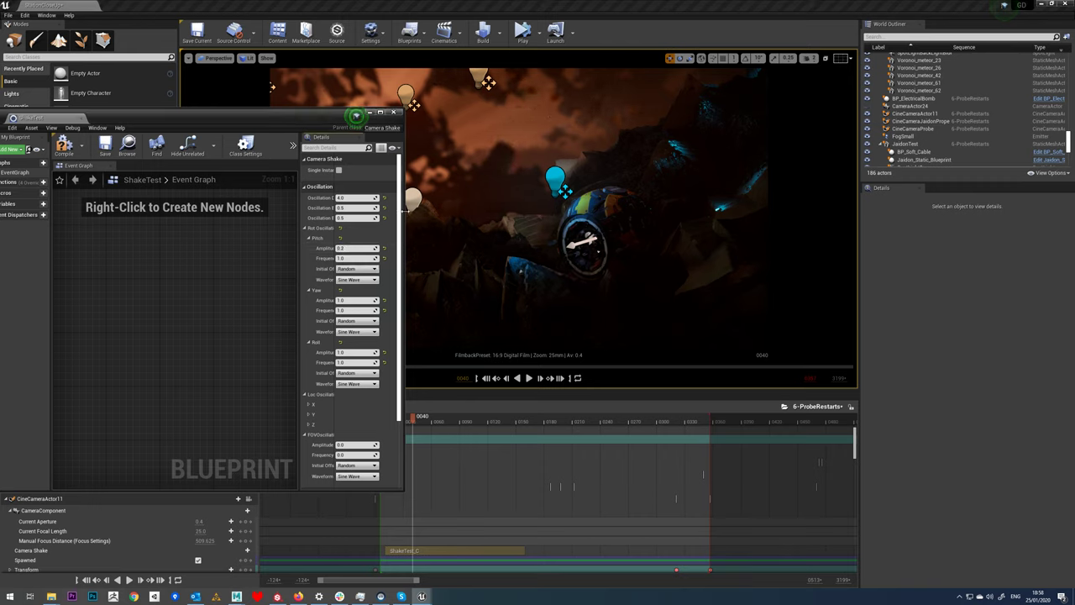
- Set ShakeTest's pitch, yaw and roll amplitudes to 0.3 and frequencies to 5.0
{"action": "left_click_drag", "start_coordinate": [298, 227], "coordinate": [213, 228]}
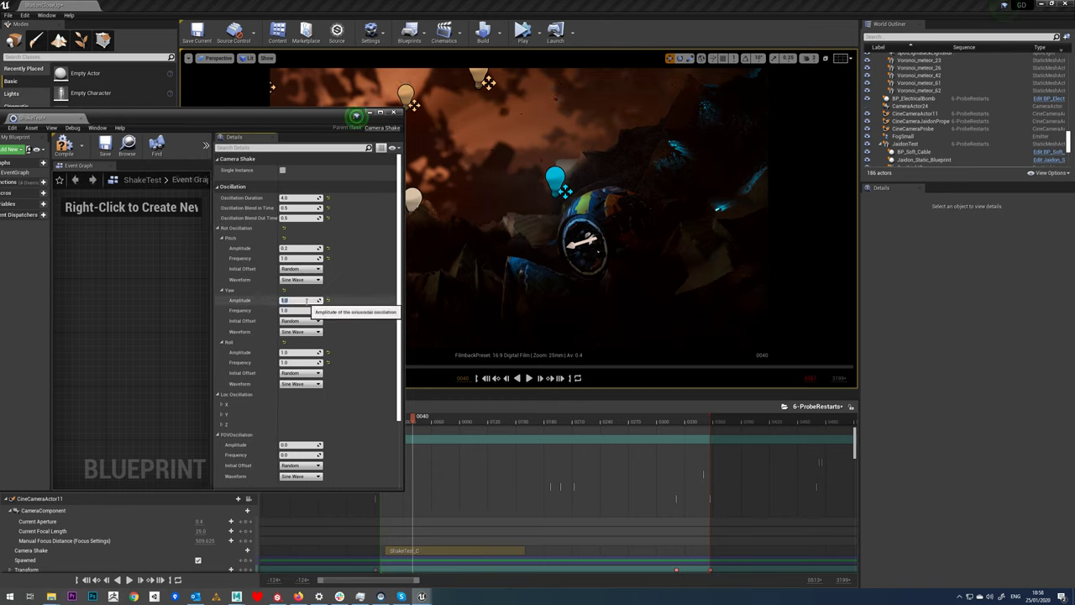
{"action": "key", "text": "Return"}
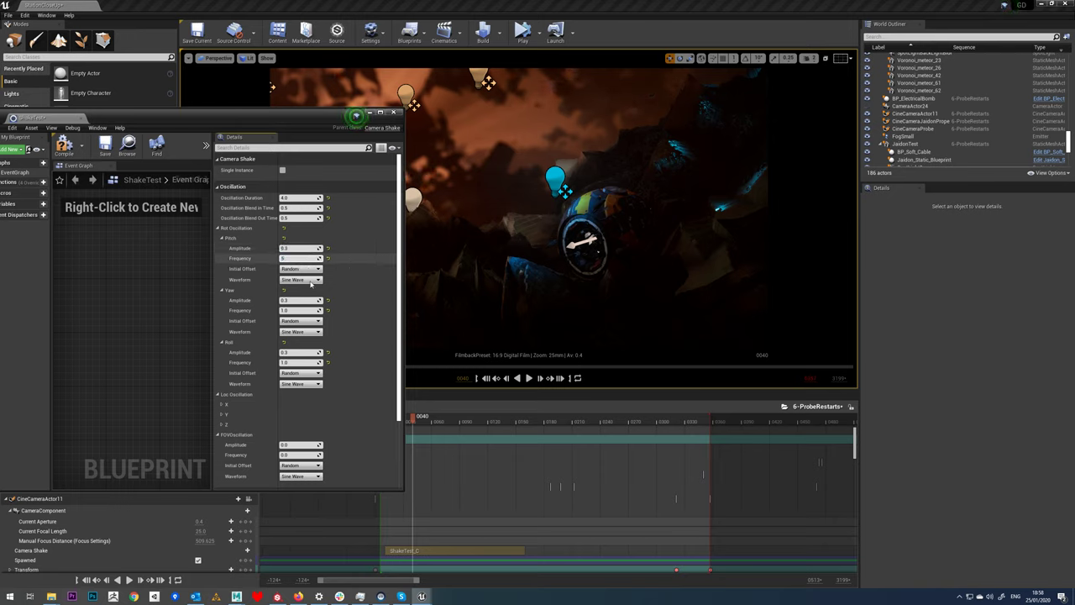
{"action": "left_click", "coordinate": [300, 310]}
{"action": "type", "text": "5"}
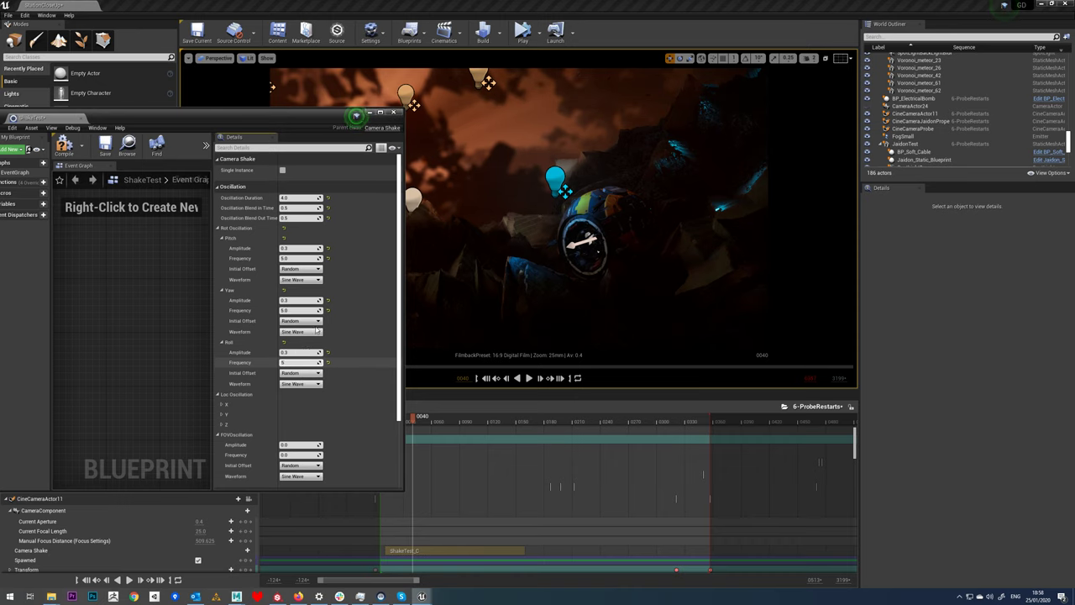
{"action": "left_click_drag", "start_coordinate": [323, 125], "coordinate": [210, 137]}
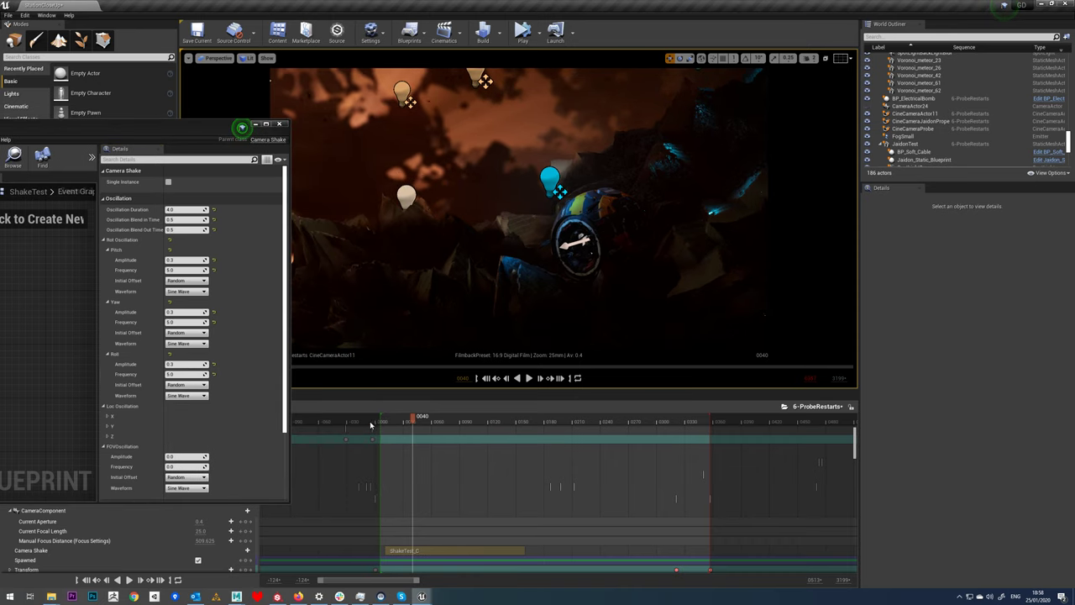
- Preview the 0.3-amplitude, 5.0-frequency shake from near the sequence start
{"action": "left_click", "coordinate": [370, 423]}
{"action": "left_click", "coordinate": [528, 379]}
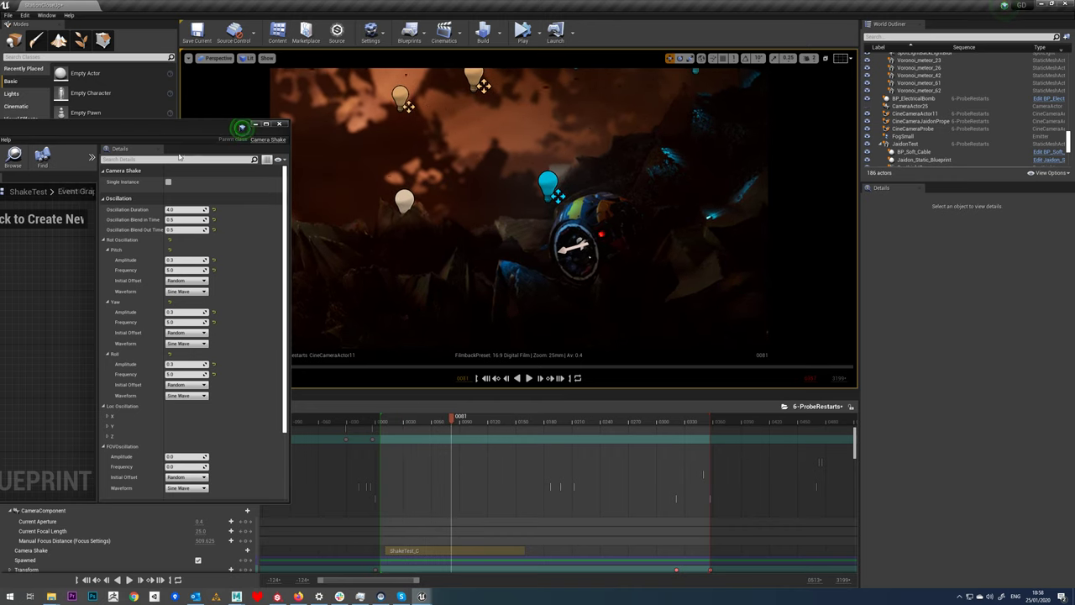
{"action": "left_click_drag", "start_coordinate": [210, 125], "coordinate": [183, 164]}
{"action": "left_click", "coordinate": [527, 378]}
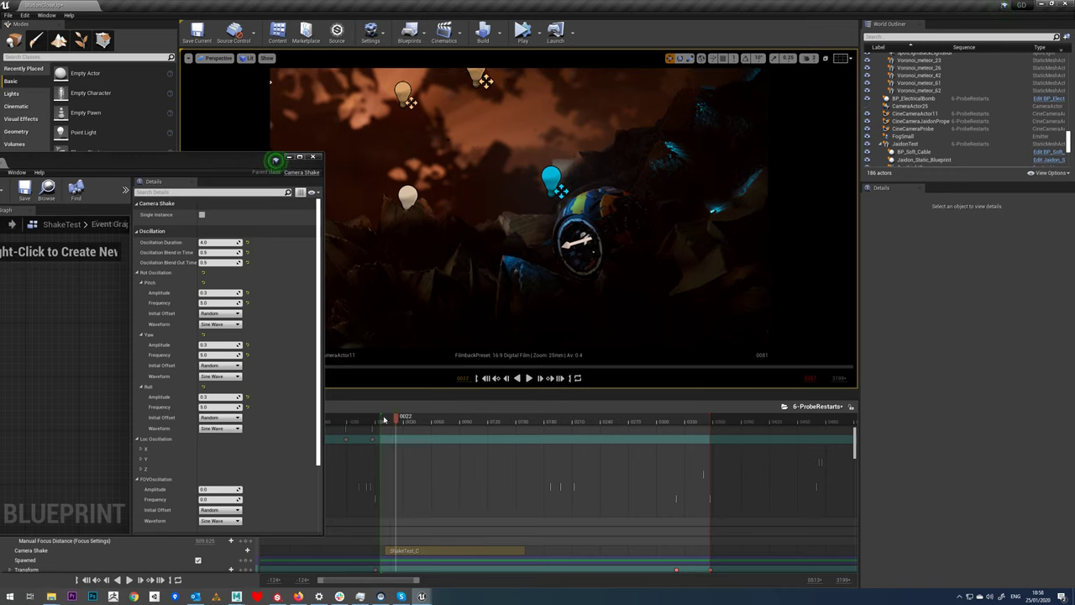
{"action": "left_click", "coordinate": [529, 379]}
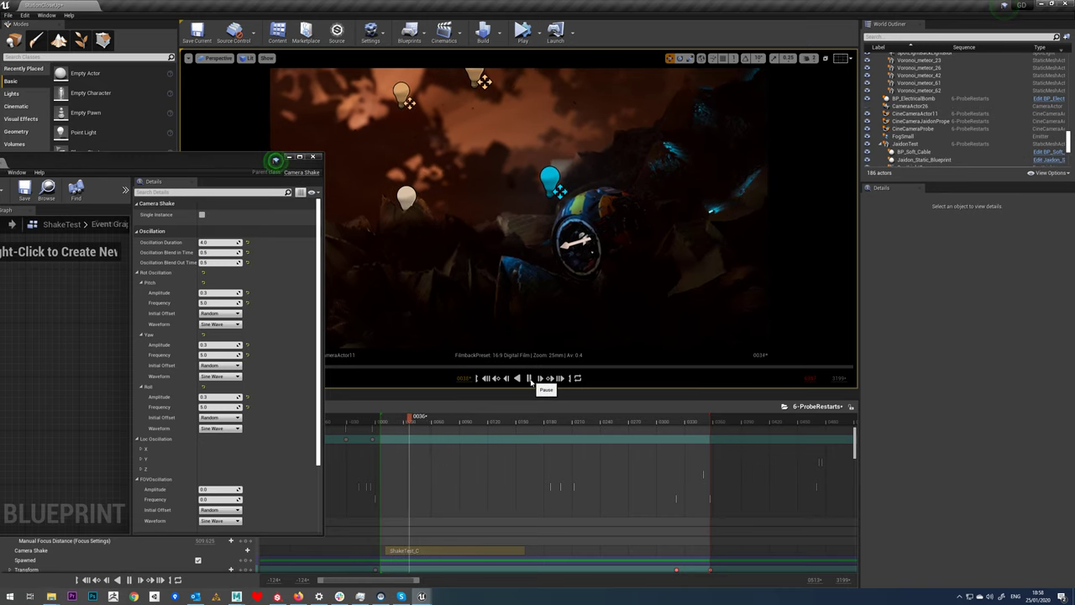
{"action": "left_click", "coordinate": [529, 379]}
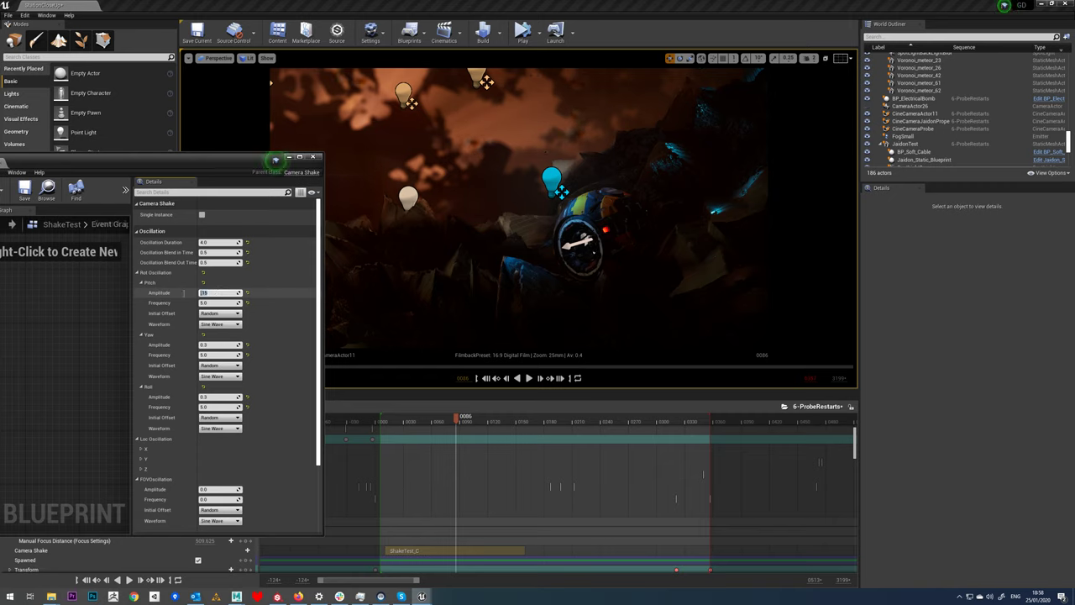
- Set ShakeTest's pitch, yaw and roll amplitudes to 0.15 and frequencies to 8.0
{"action": "key", "text": "Return"}
{"action": "type", "text": "0.15"}
{"action": "left_click", "coordinate": [219, 397]}
{"action": "type", "text": ".15"}
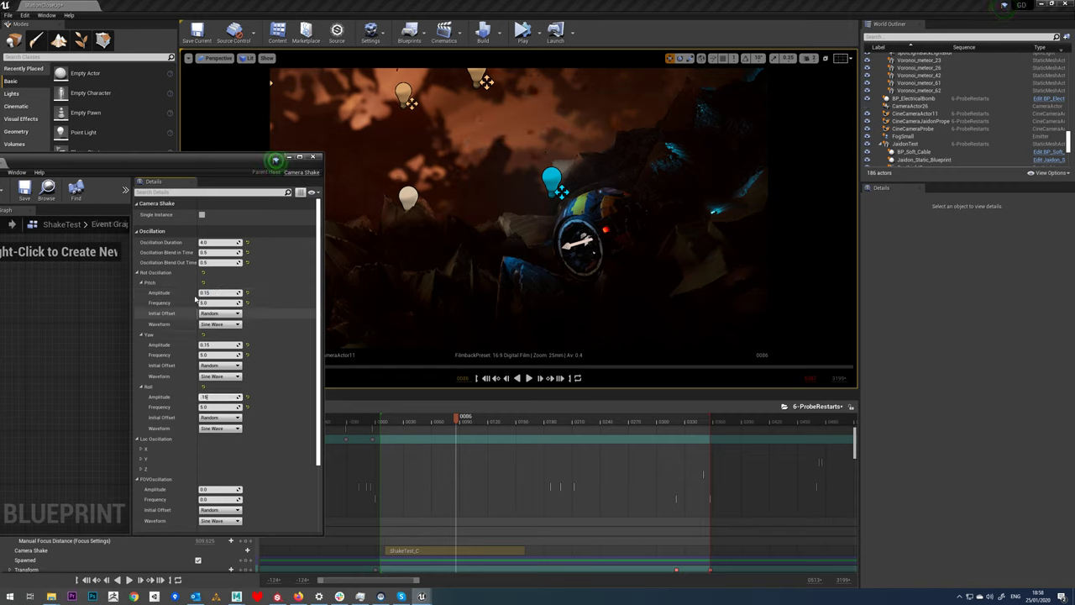
{"action": "left_click", "coordinate": [210, 303]}
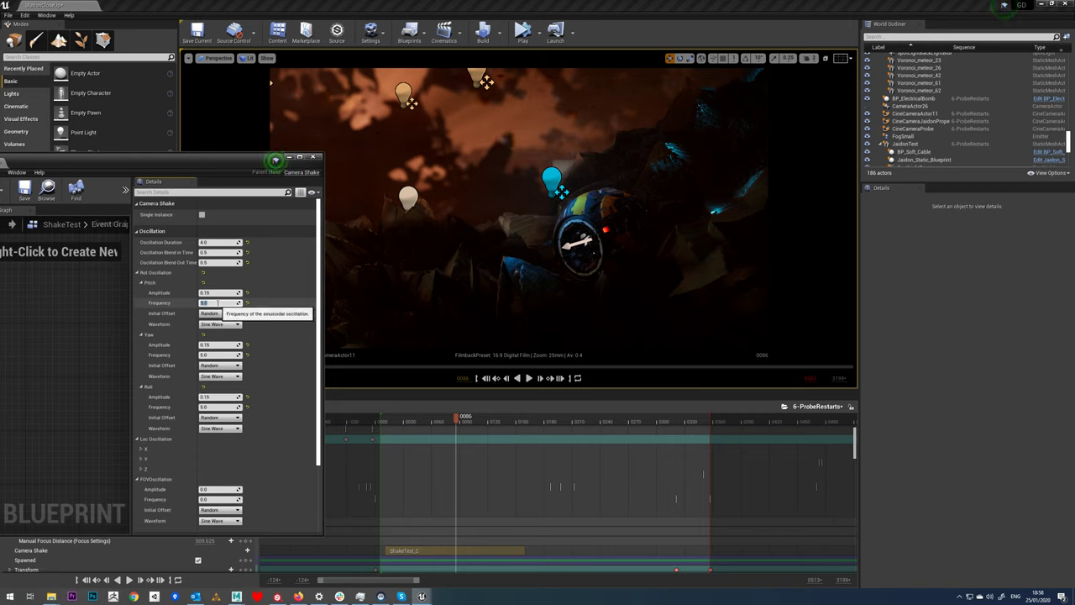
{"action": "key", "text": "Return"}
{"action": "type", "text": "8"}
{"action": "left_click", "coordinate": [221, 407]}
- Save ShakeTest and preview the tuned shake from frame 0012
{"action": "left_click_drag", "start_coordinate": [59, 158], "coordinate": [247, 286]}
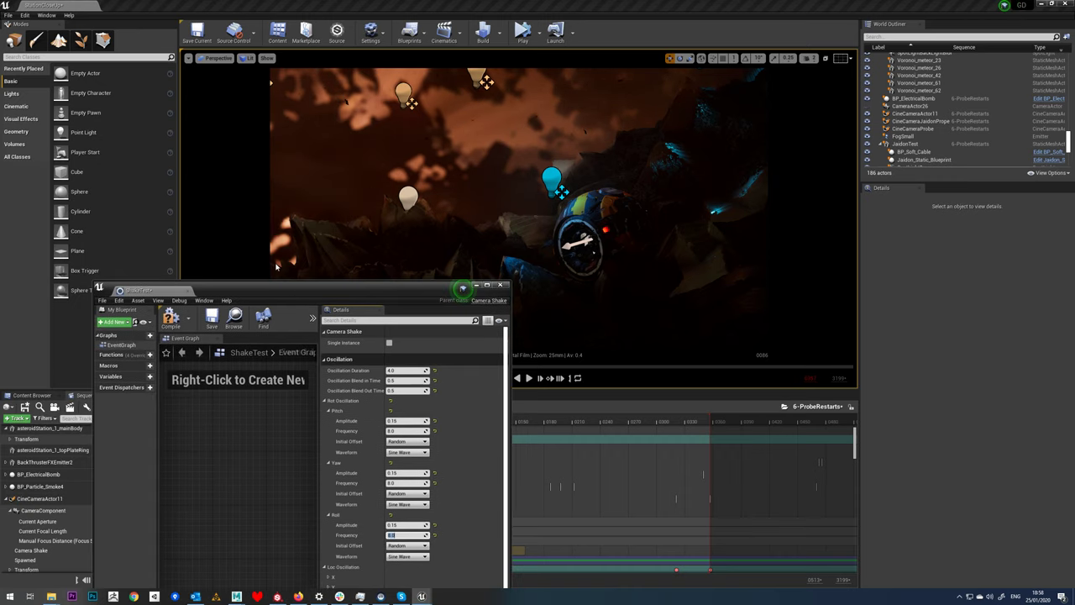
{"action": "left_click", "coordinate": [214, 318]}
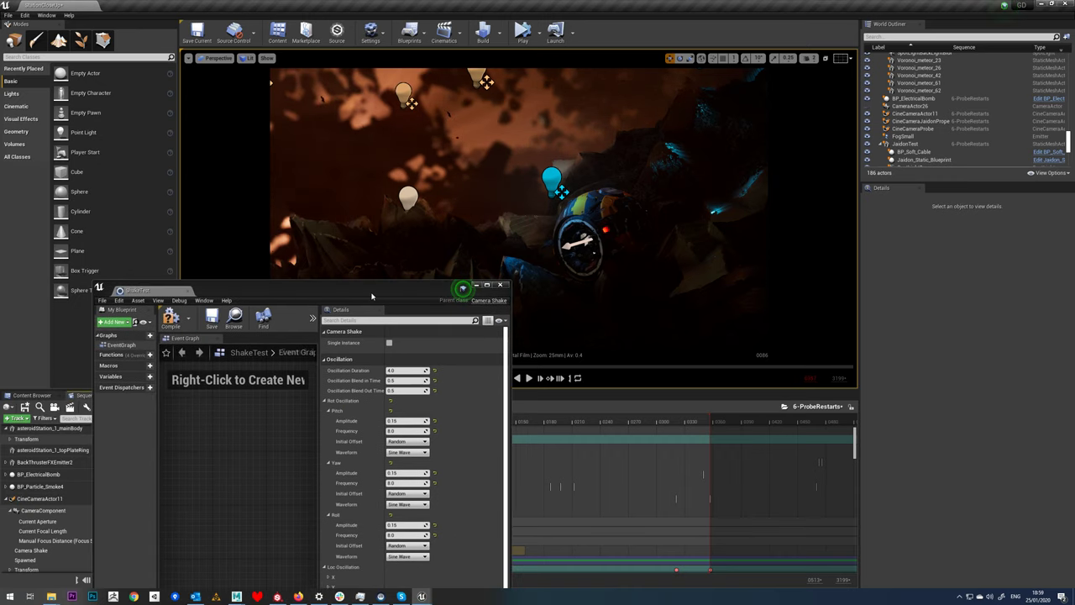
{"action": "left_click_drag", "start_coordinate": [371, 296], "coordinate": [116, 282]}
{"action": "left_click_drag", "start_coordinate": [456, 417], "coordinate": [386, 418]}
{"action": "left_click", "coordinate": [529, 378]}
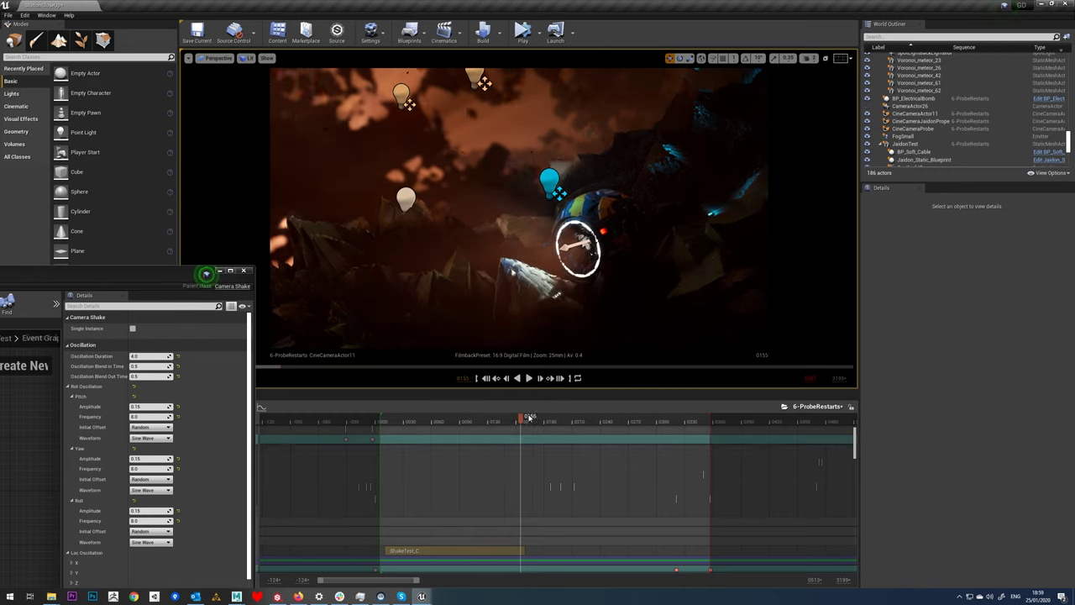
- Change ShakeTest's oscillation duration and preview the shake from frame 0
{"action": "left_click", "coordinate": [436, 420]}
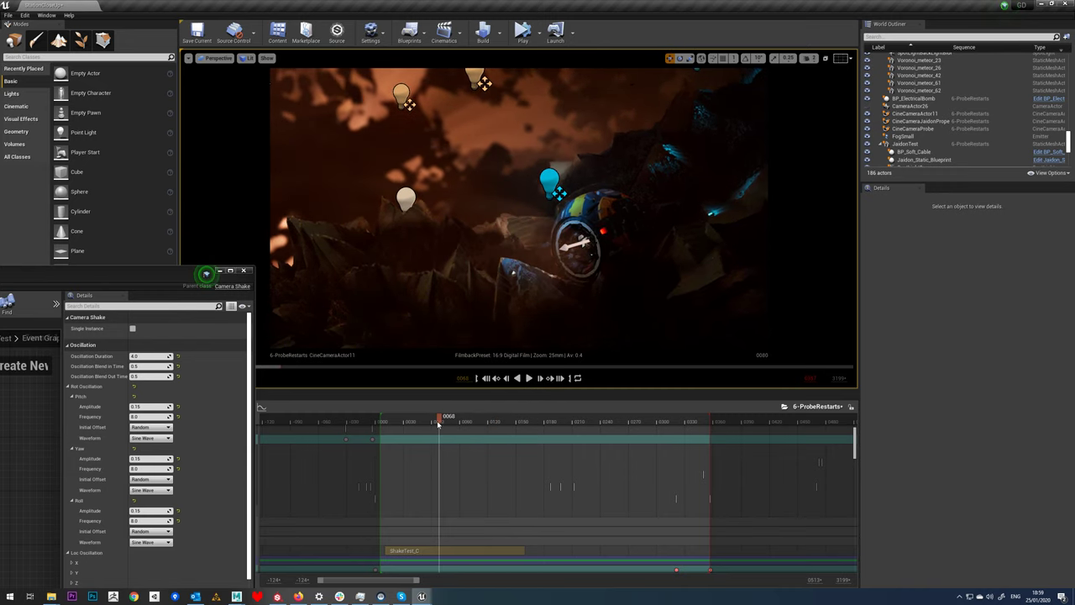
{"action": "left_click", "coordinate": [145, 356]}
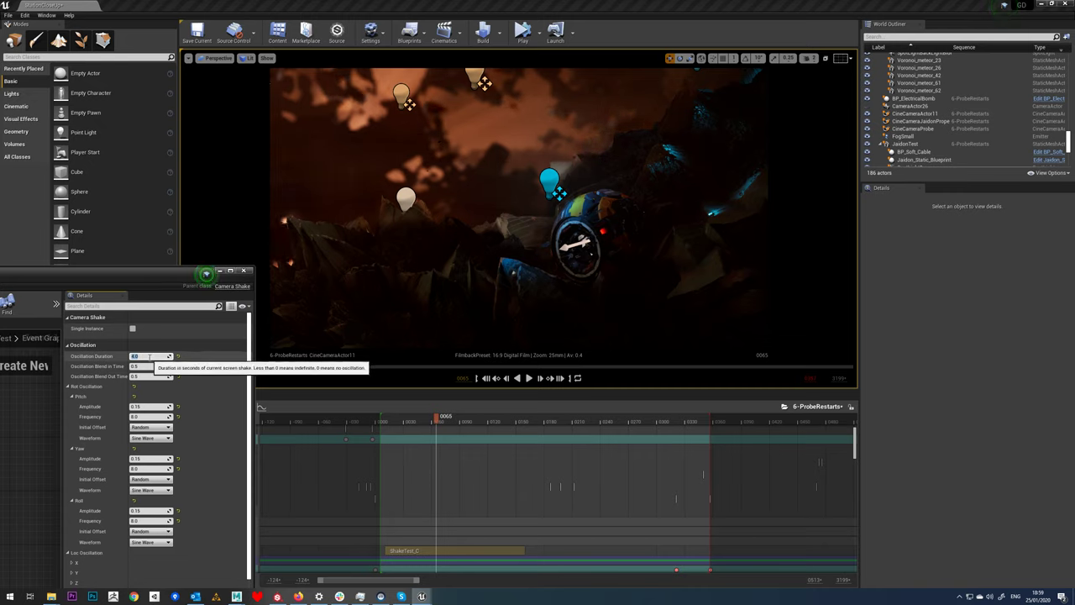
{"action": "left_click", "coordinate": [382, 420]}
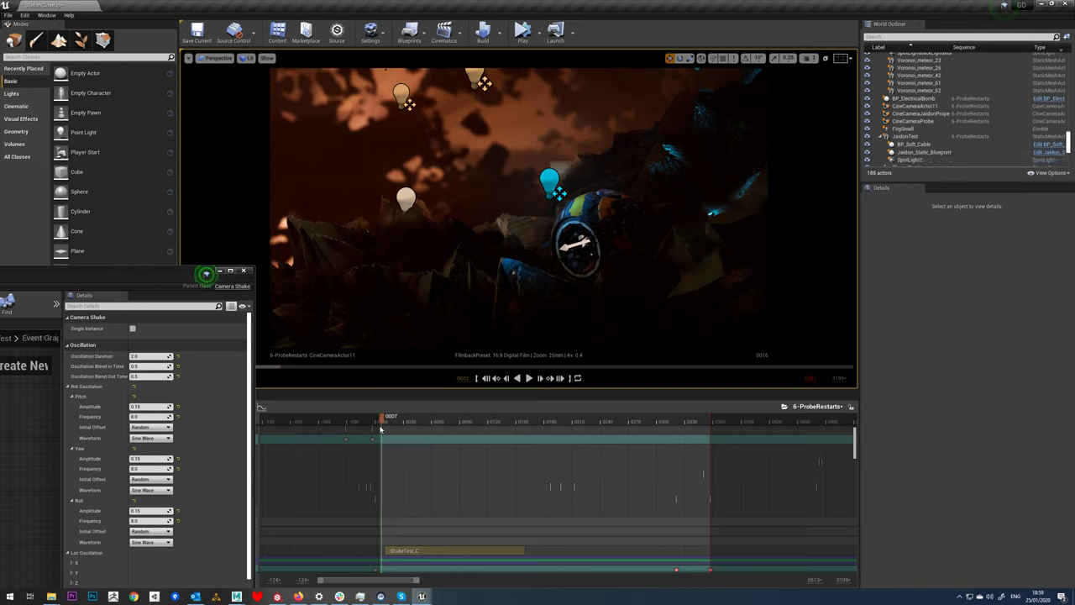
{"action": "left_click", "coordinate": [529, 378]}
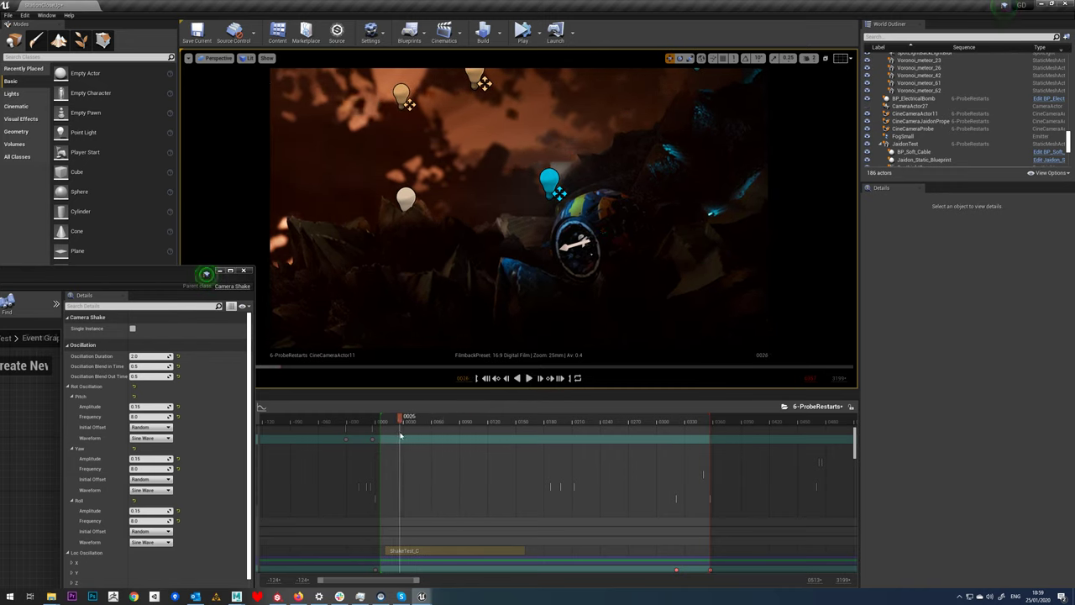
{"action": "left_click_drag", "start_coordinate": [400, 434], "coordinate": [473, 433]}
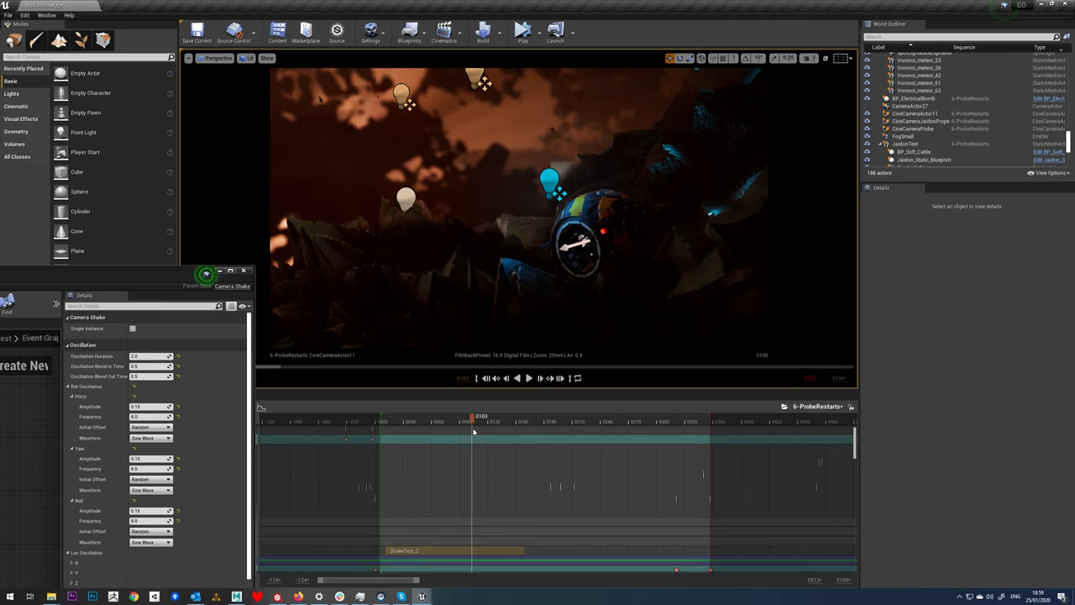
{"action": "left_click", "coordinate": [147, 354]}
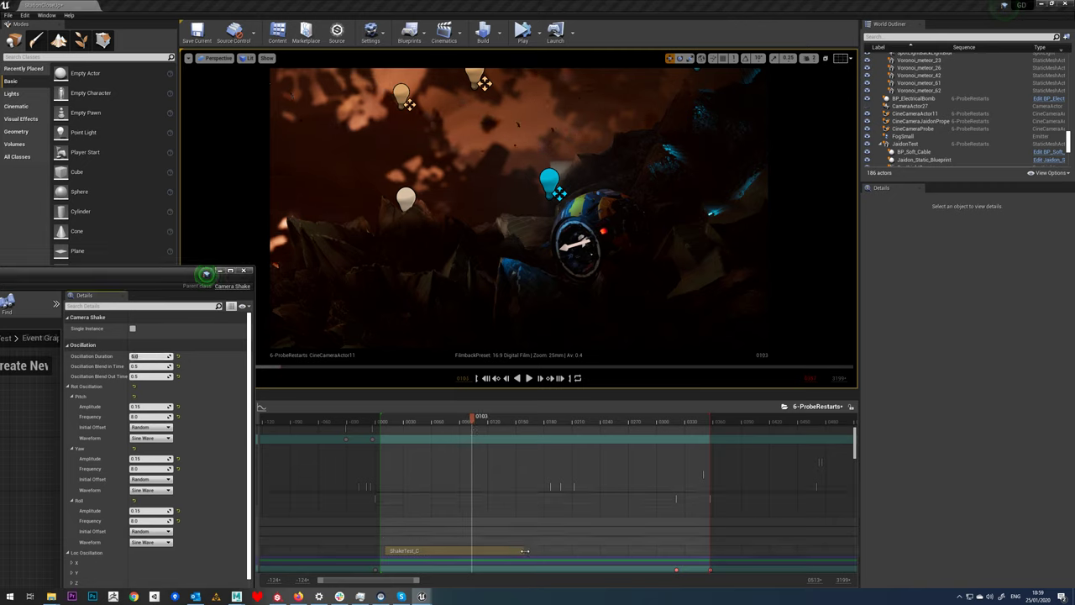
- Lengthen the ShakeTest_C clip in the timeline and play back the longer shake
{"action": "left_click_drag", "start_coordinate": [524, 550], "coordinate": [574, 550]}
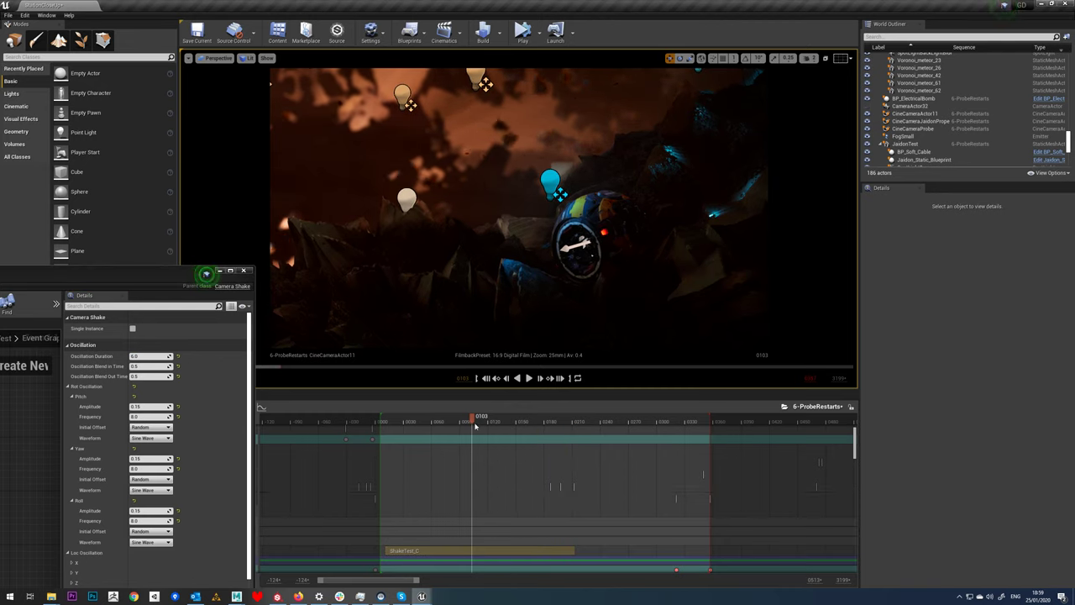
{"action": "left_click_drag", "start_coordinate": [474, 426], "coordinate": [388, 425]}
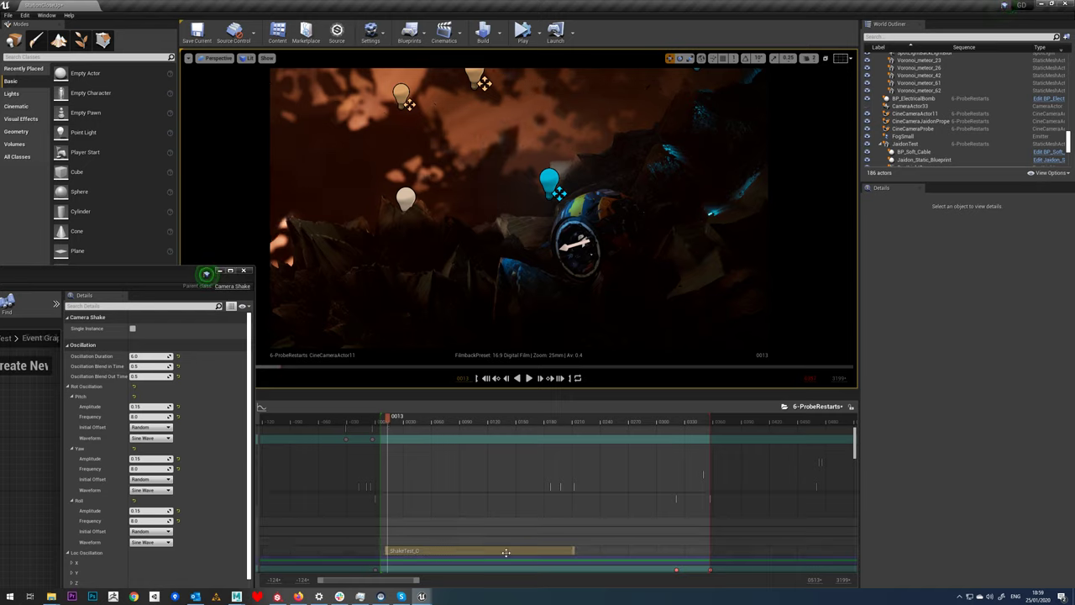
{"action": "left_click", "coordinate": [529, 378]}
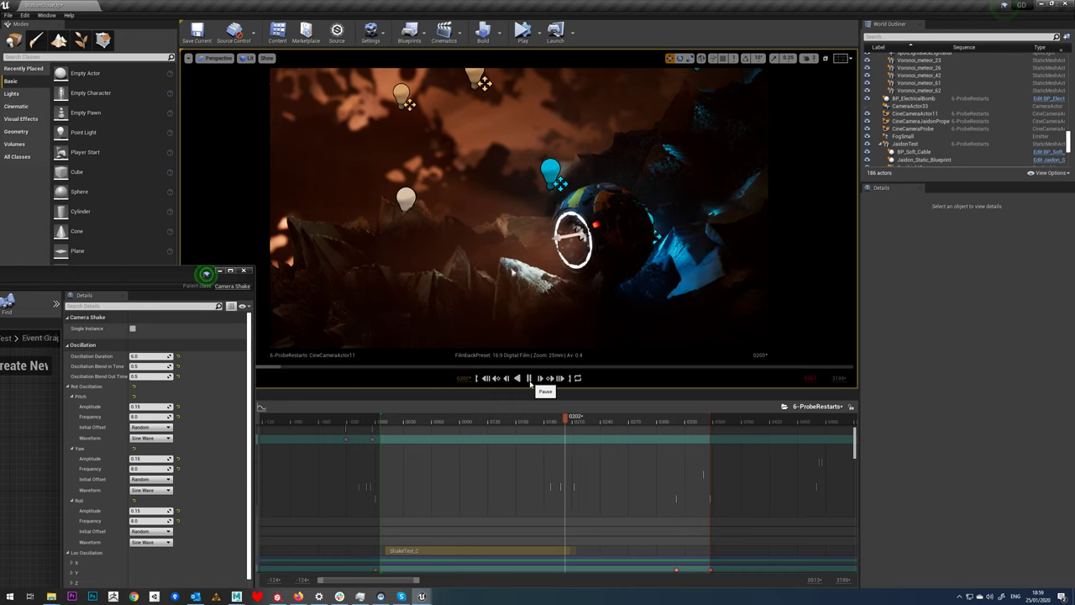
{"action": "left_click", "coordinate": [529, 378]}
- Set ShakeTest Pitch, Yaw and Roll Frequency to 30.0, then replay the shot from the start
{"action": "left_click_drag", "start_coordinate": [158, 275], "coordinate": [306, 95]}
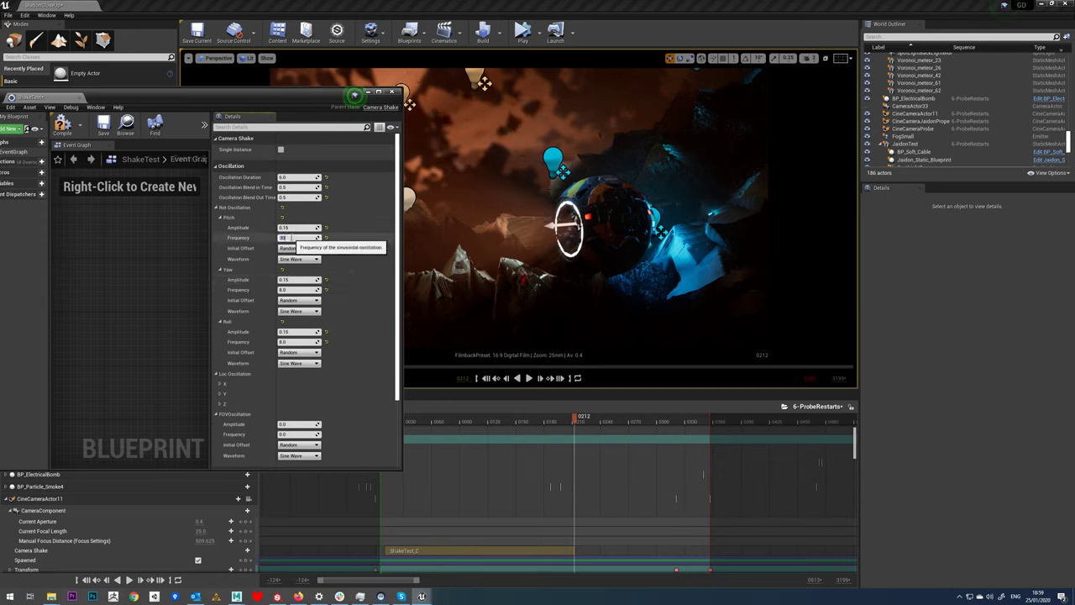
{"action": "left_click", "coordinate": [293, 289]}
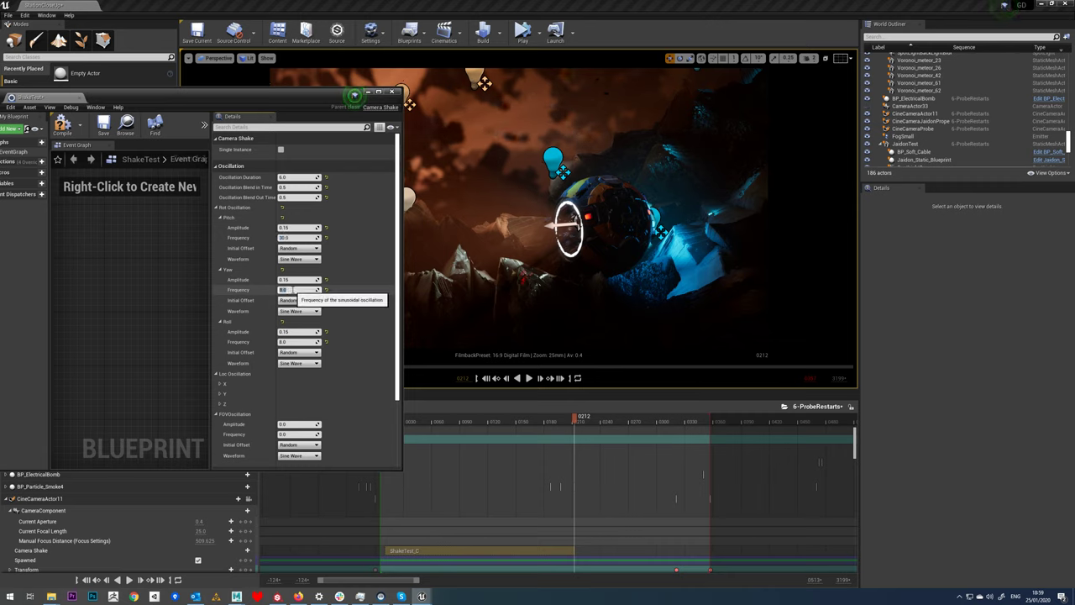
{"action": "left_click", "coordinate": [294, 341]}
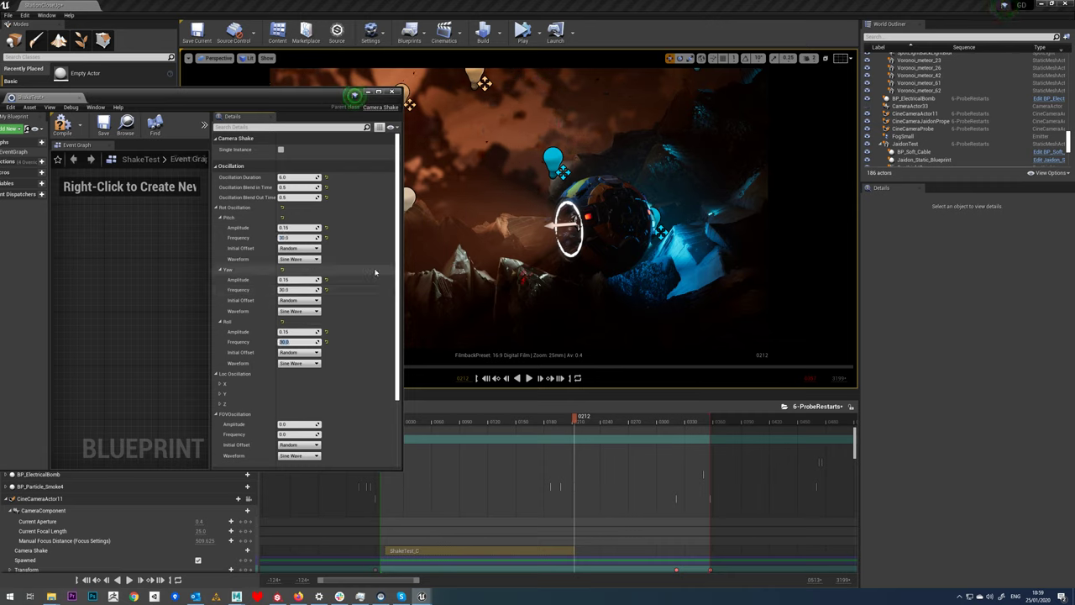
{"action": "left_click_drag", "start_coordinate": [127, 102], "coordinate": [191, 101]}
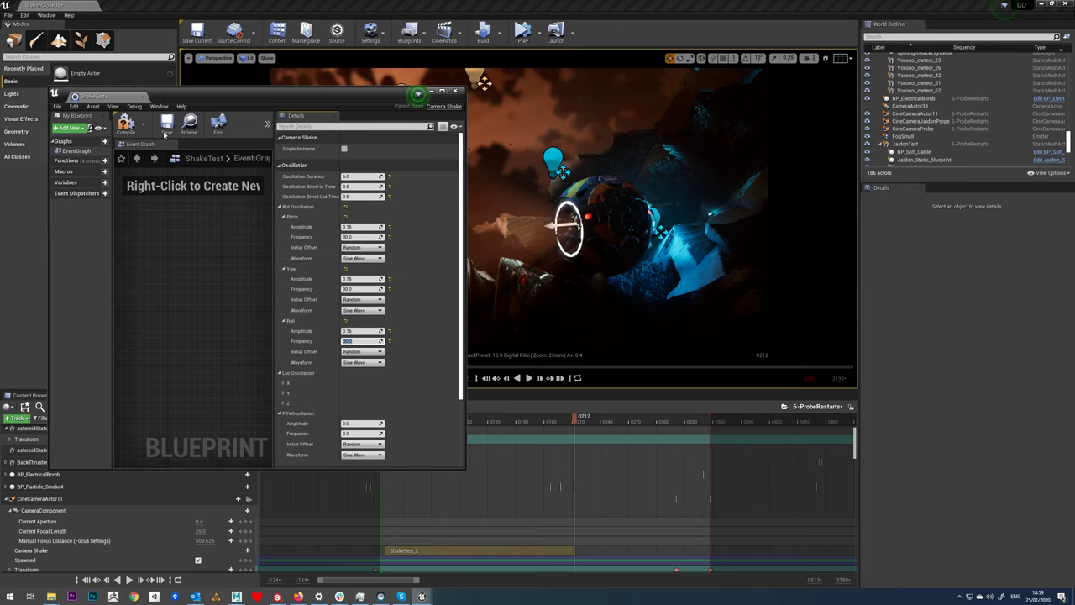
{"action": "left_click_drag", "start_coordinate": [375, 101], "coordinate": [250, 101]}
{"action": "left_click", "coordinate": [386, 420]}
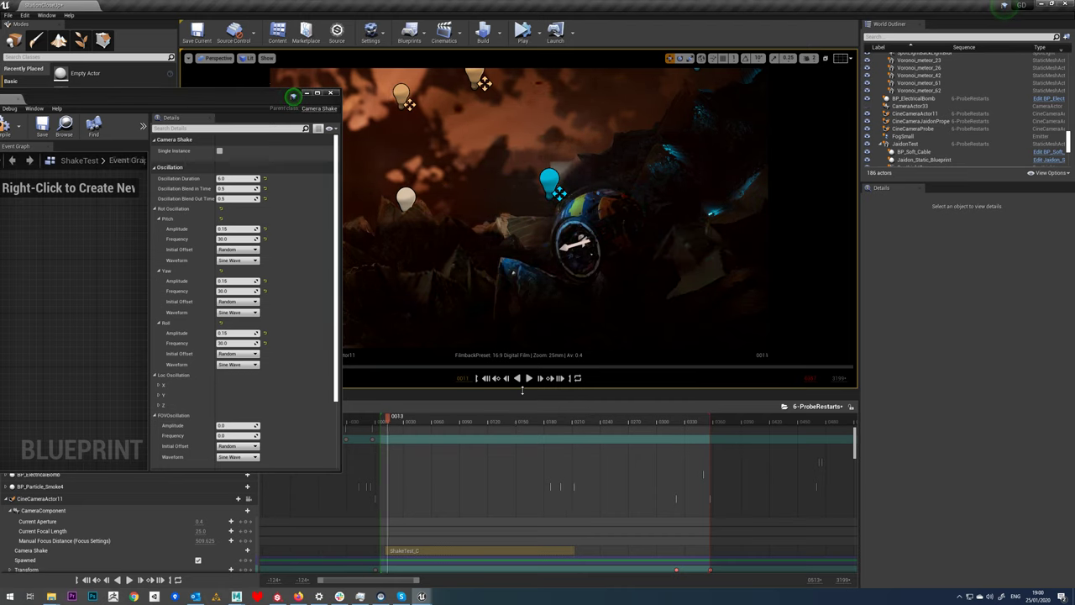
{"action": "left_click", "coordinate": [529, 379]}
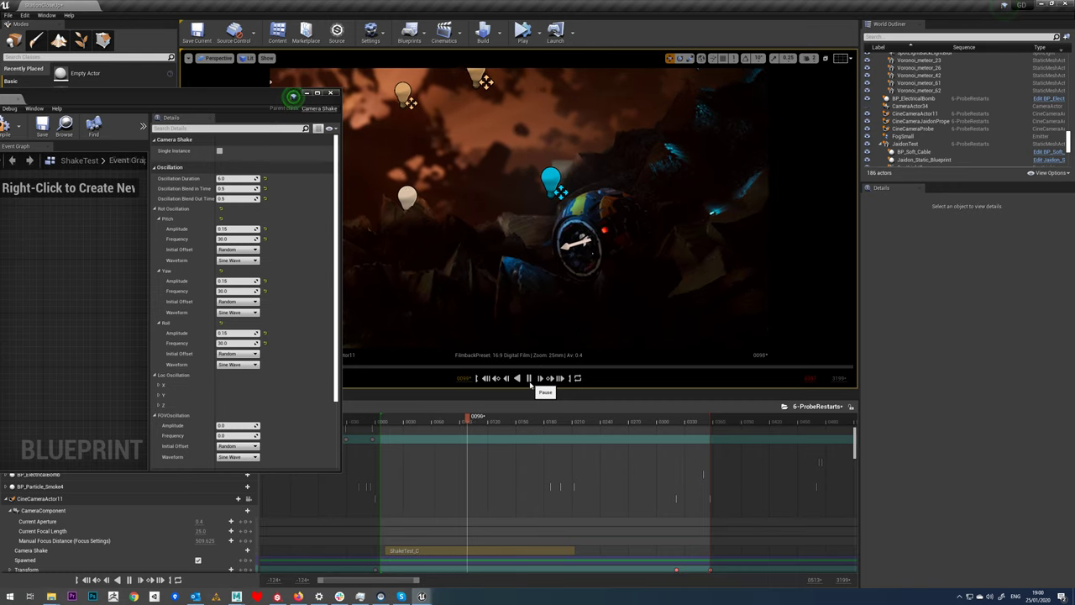
- Stop playback and set the ShakeTest Oscillation Duration to -1.0
{"action": "left_click", "coordinate": [530, 379]}
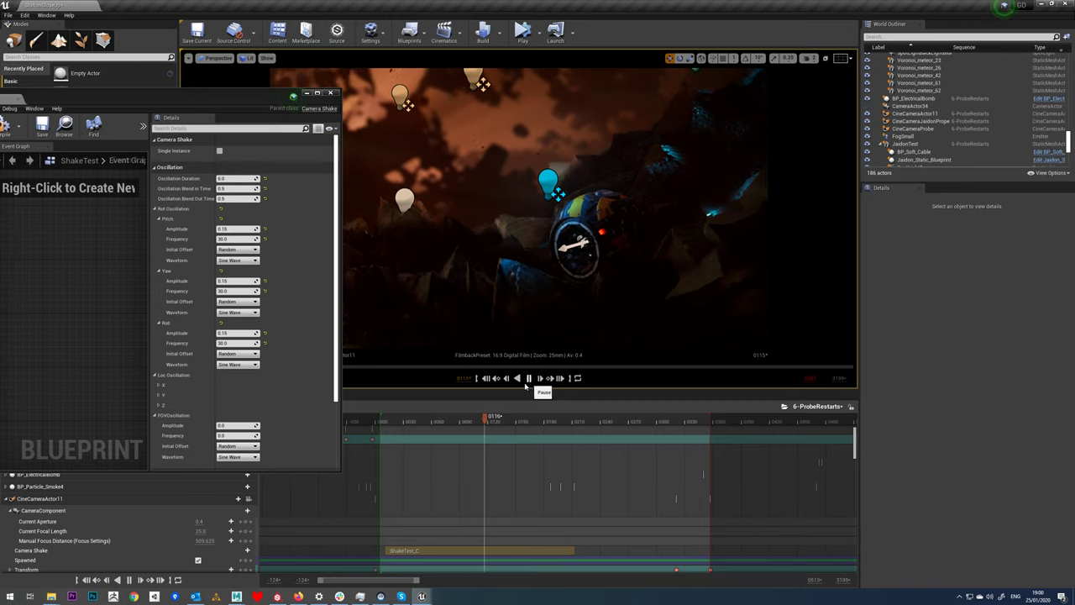
{"action": "left_click", "coordinate": [229, 178]}
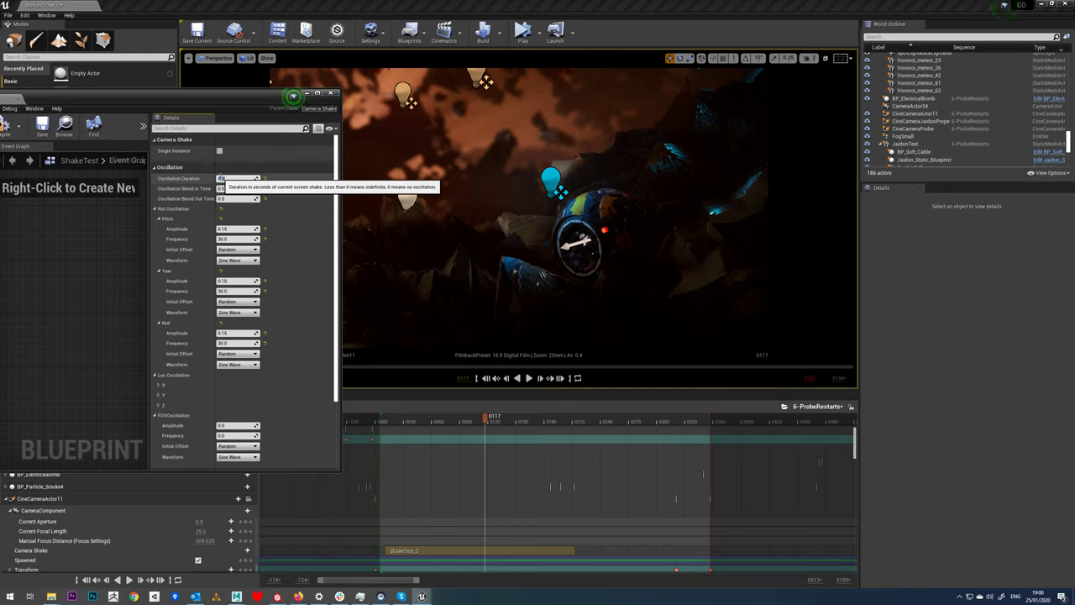
{"action": "type", "text": "1"}
{"action": "left_click", "coordinate": [294, 97]}
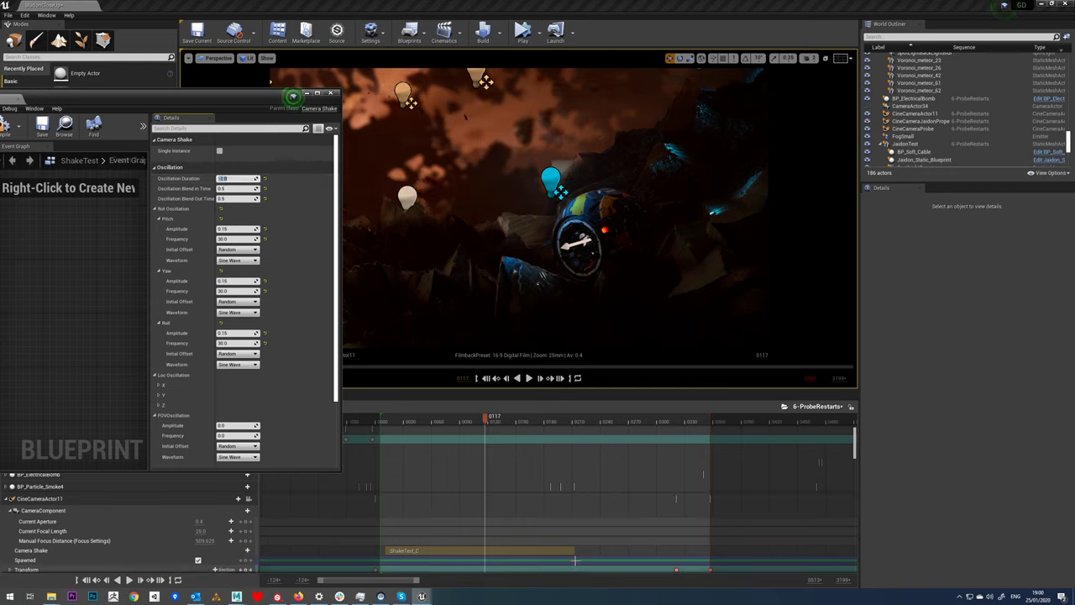
- Resize the ShakeTest_C clip, play it back, then trim both edges to a short late section
{"action": "left_click_drag", "start_coordinate": [572, 550], "coordinate": [745, 550]}
{"action": "left_click_drag", "start_coordinate": [383, 550], "coordinate": [377, 550]}
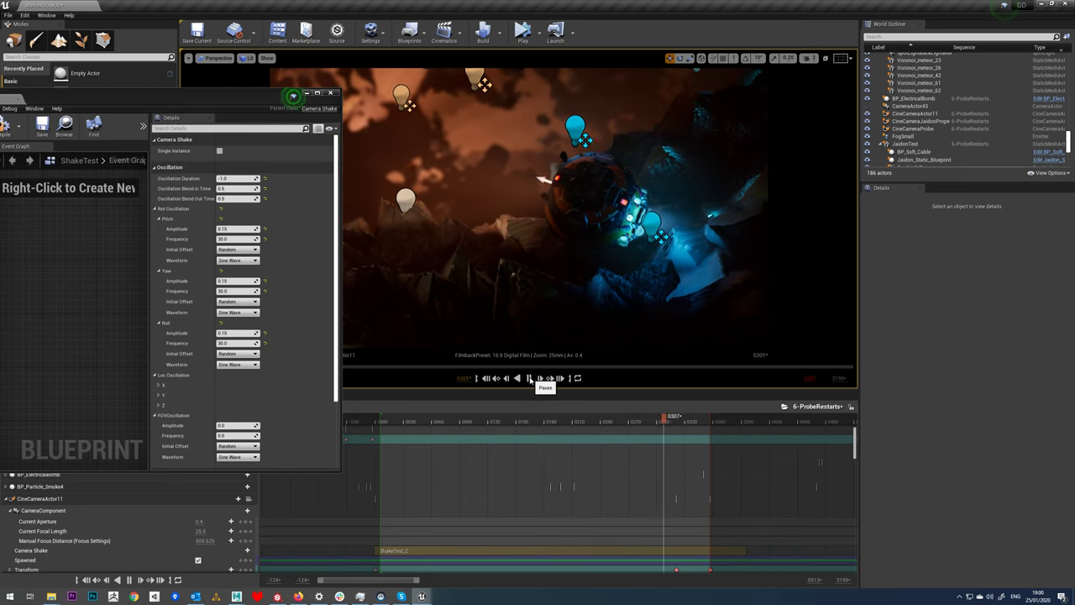
{"action": "left_click", "coordinate": [529, 378]}
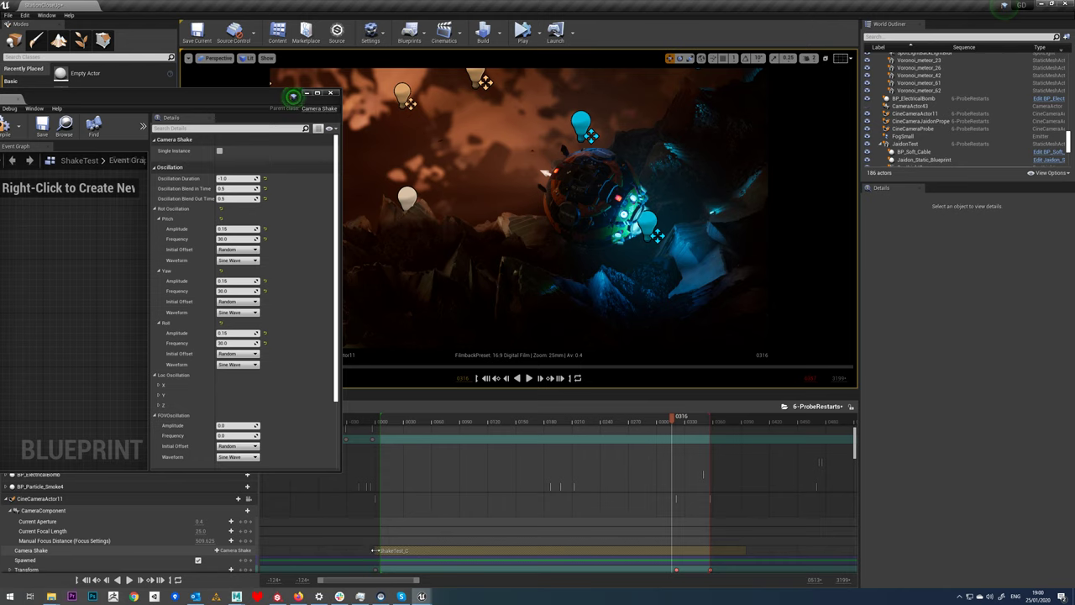
{"action": "left_click_drag", "start_coordinate": [433, 550], "coordinate": [600, 550]}
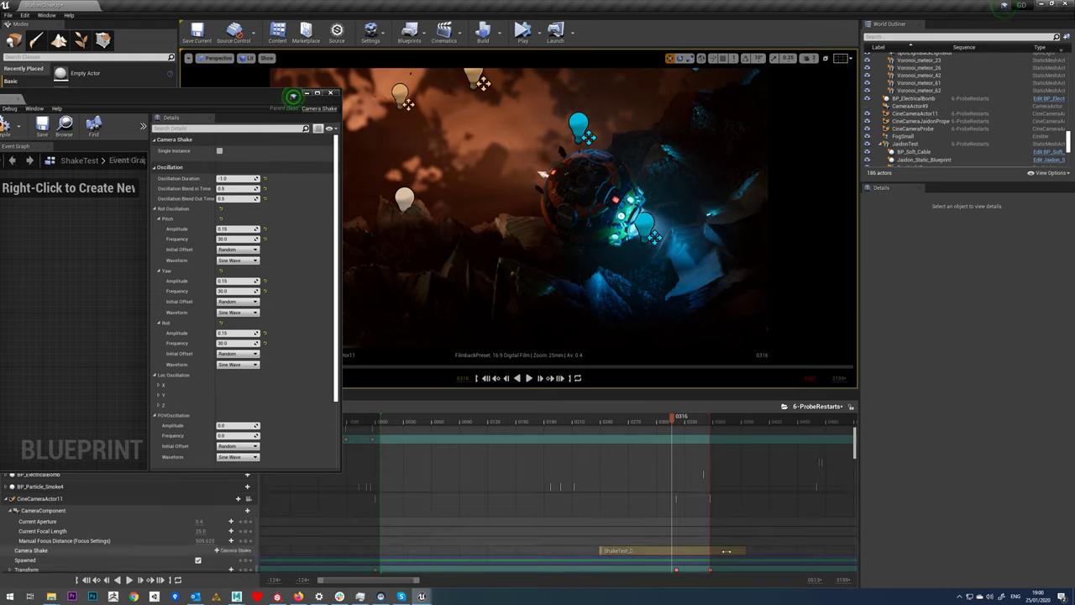
{"action": "left_click_drag", "start_coordinate": [711, 551], "coordinate": [654, 550]}
{"action": "left_click", "coordinate": [540, 420]}
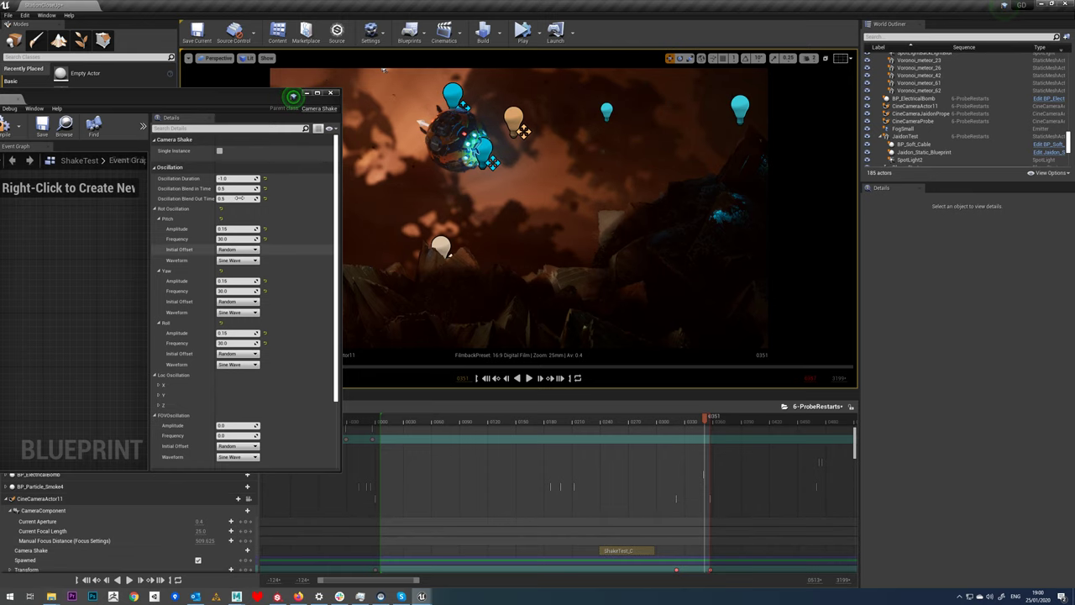
- Move the ShakeTest Blueprint editor off the viewport and minimize it
{"action": "left_click", "coordinate": [541, 424]}
{"action": "left_click_drag", "start_coordinate": [244, 103], "coordinate": [665, 98]}
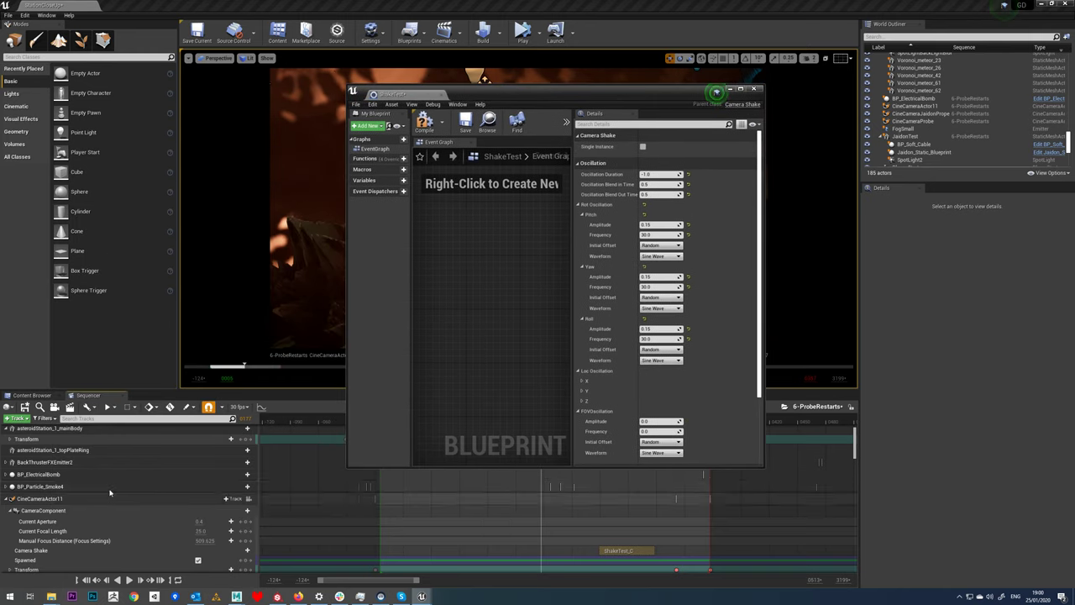
{"action": "left_click_drag", "start_coordinate": [584, 98], "coordinate": [434, 99]}
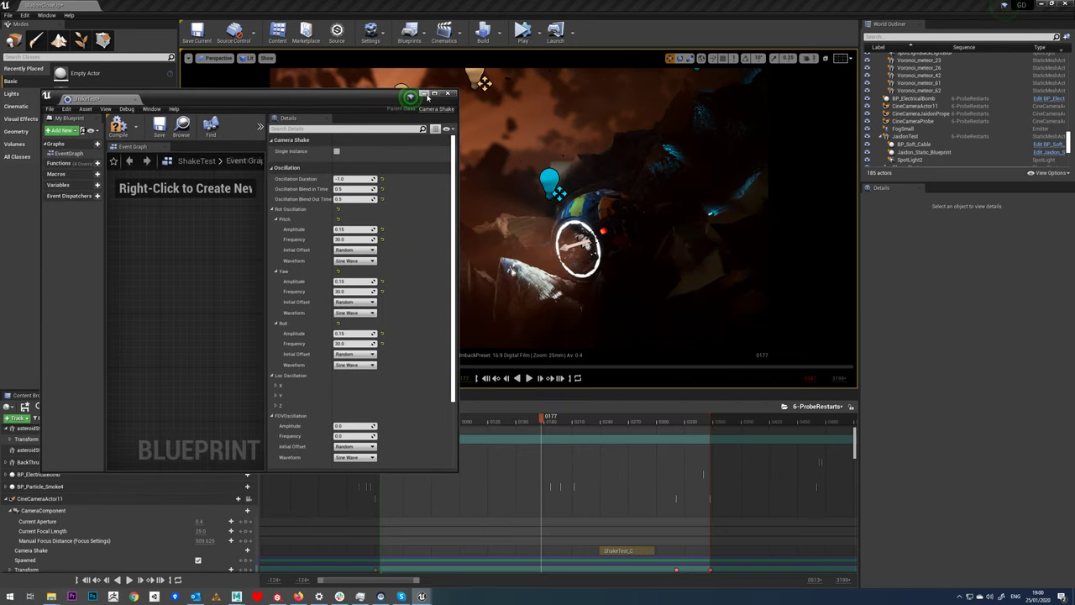
{"action": "left_click", "coordinate": [424, 93]}
- Slide the ShakeTest_C clip earlier until it snaps to start at frame 0226
{"action": "left_click", "coordinate": [459, 420]}
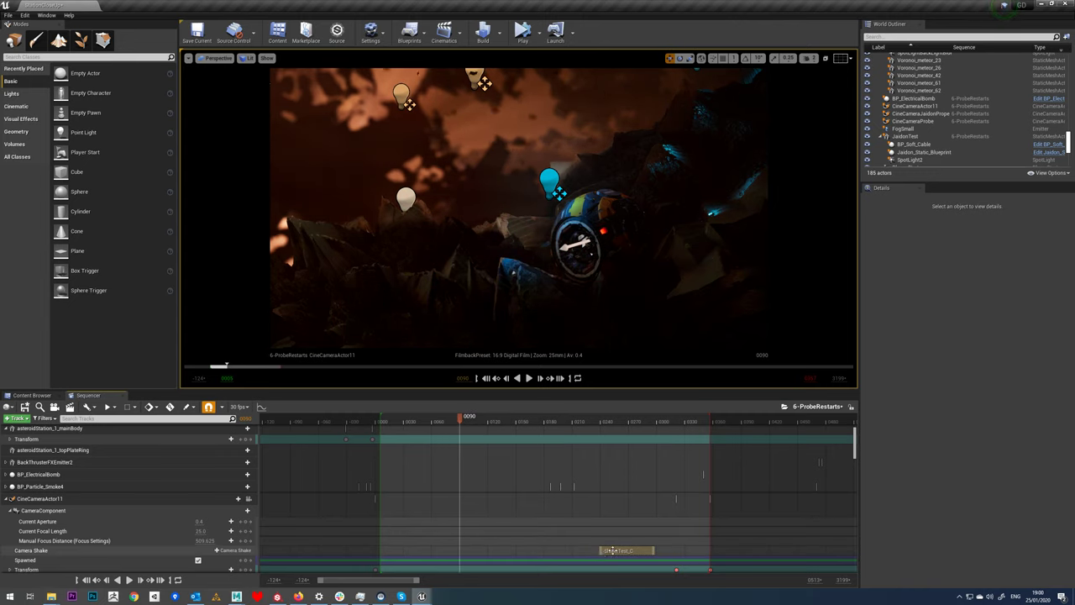
{"action": "left_click_drag", "start_coordinate": [642, 549], "coordinate": [503, 549]}
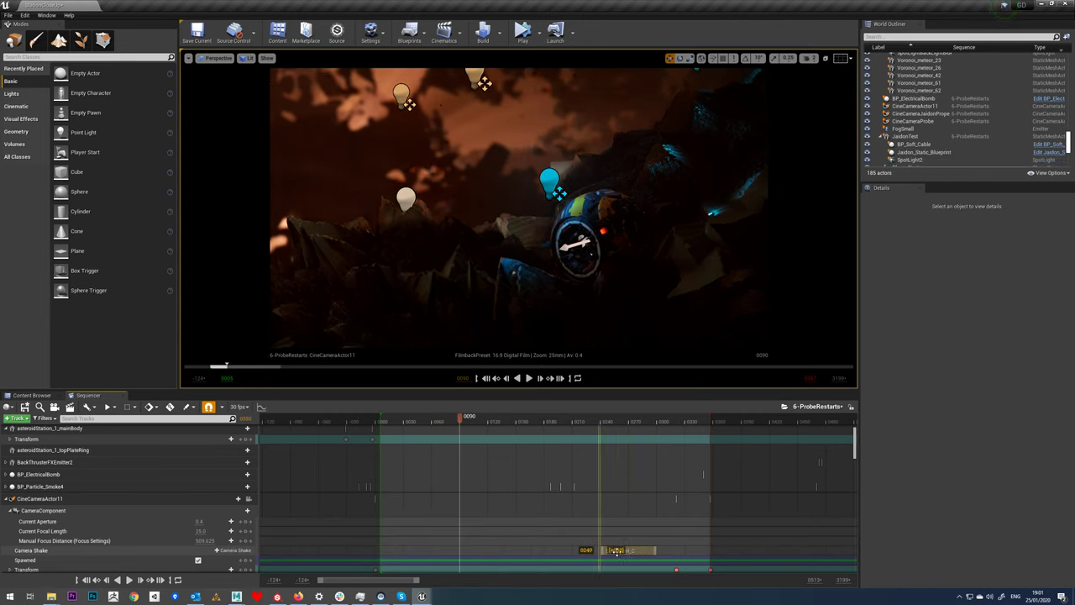
{"action": "left_click_drag", "start_coordinate": [617, 550], "coordinate": [618, 550]}
{"action": "mouse_move", "coordinate": [602, 420]}
{"action": "left_mouse_down"}
{"action": "mouse_move", "coordinate": [616, 426]}
{"action": "mouse_move", "coordinate": [588, 427]}
{"action": "left_mouse_up"}
{"action": "left_click_drag", "start_coordinate": [619, 550], "coordinate": [607, 550]}
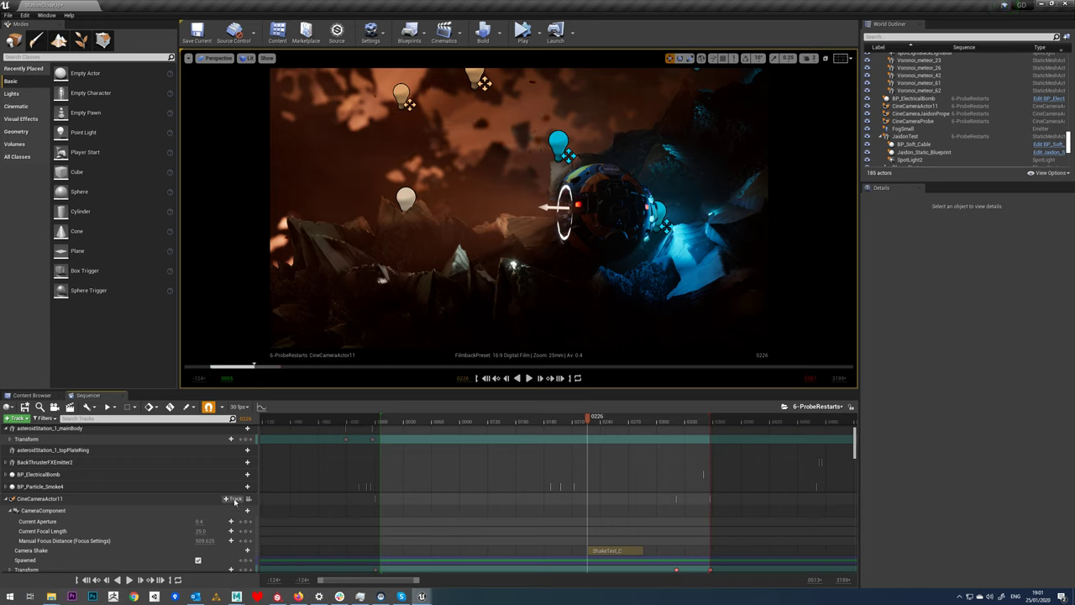
- Add a CameraShakeSlow camera shake to CineCameraActor11 and stretch its clip across the shot
{"action": "left_click", "coordinate": [233, 499]}
{"action": "mouse_move", "coordinate": [262, 418]}
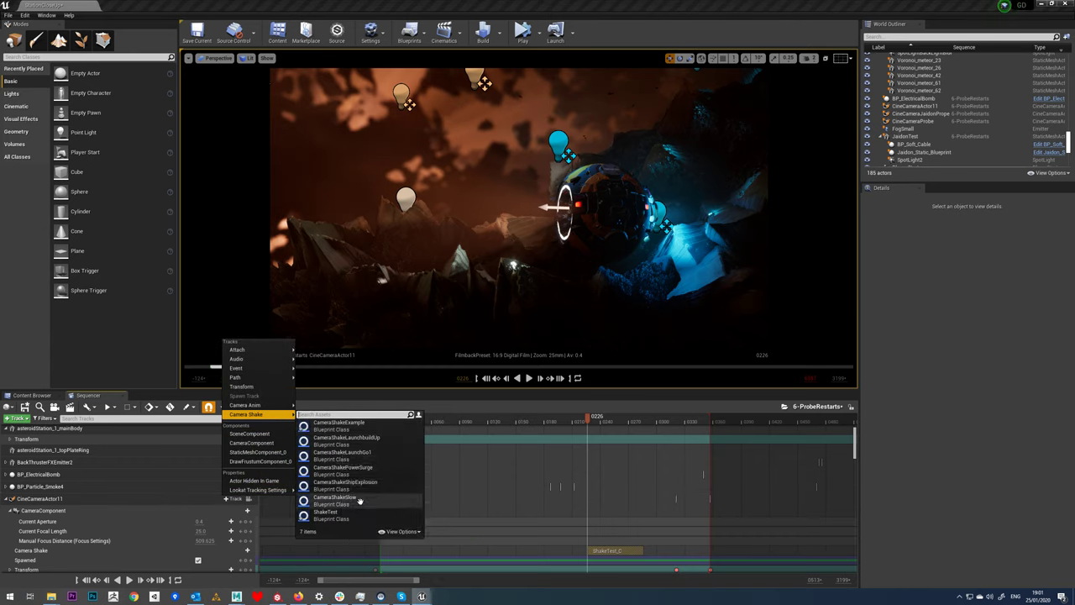
{"action": "left_click", "coordinate": [352, 501]}
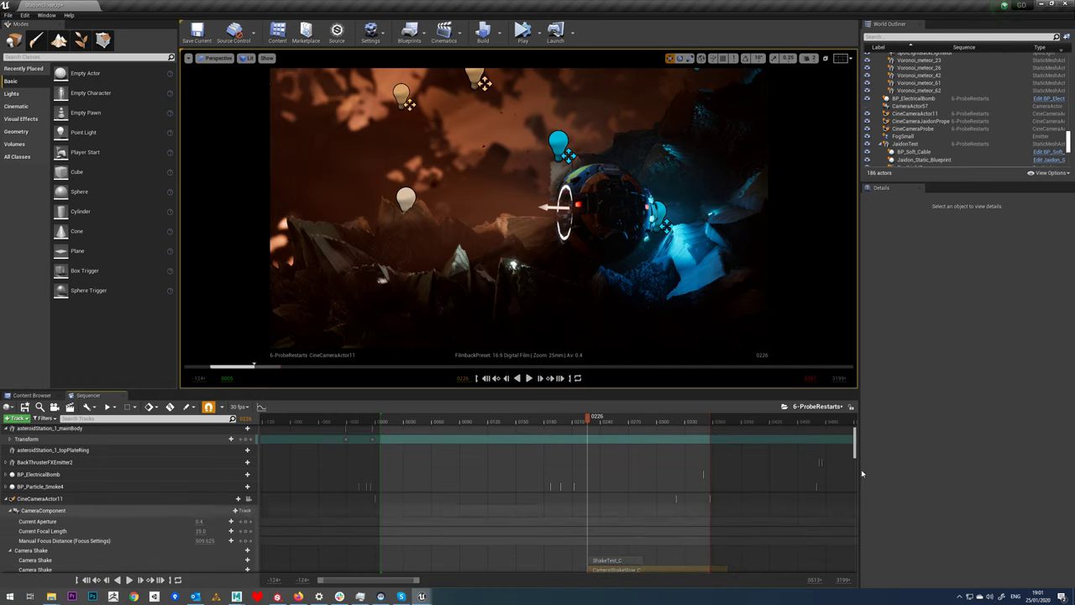
{"action": "scroll", "coordinate": [643, 504], "scroll_direction": "down", "scroll_amount": 3}
{"action": "left_click_drag", "start_coordinate": [605, 452], "coordinate": [502, 451]}
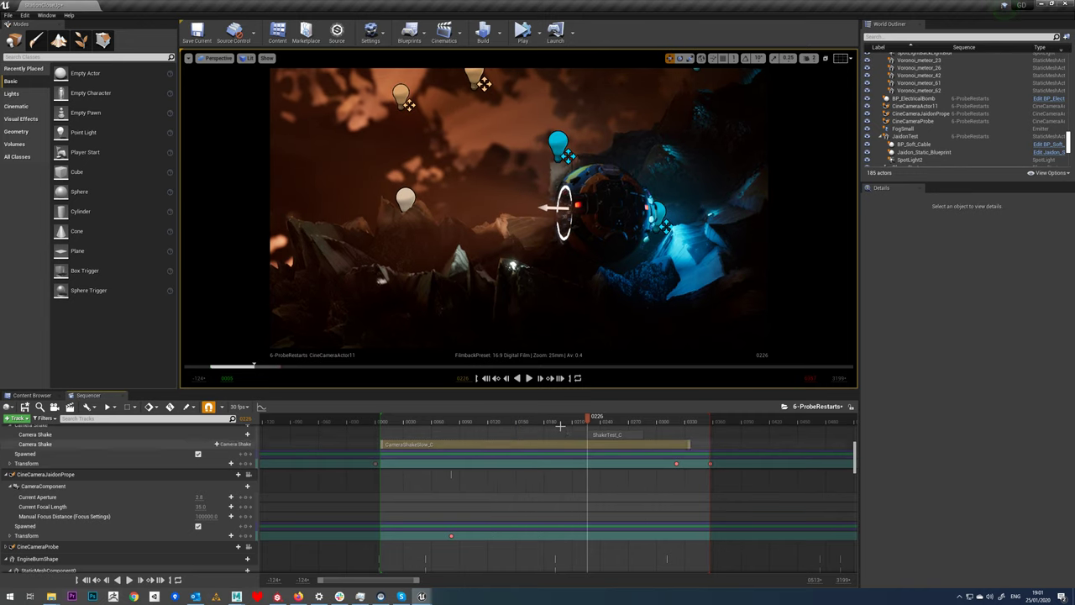
{"action": "left_click_drag", "start_coordinate": [588, 418], "coordinate": [457, 423]}
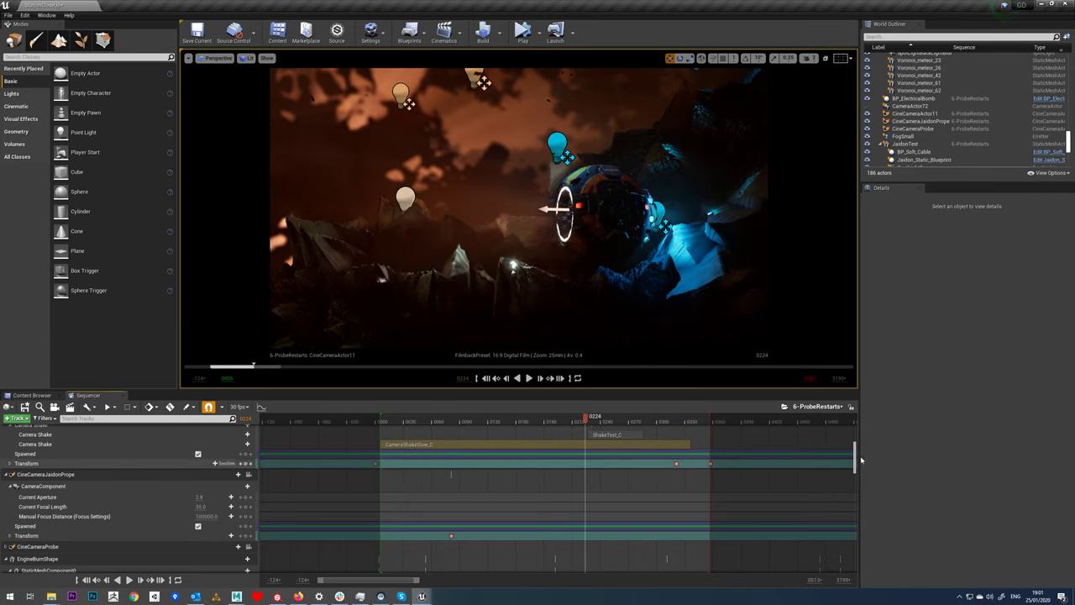
{"action": "mouse_move", "coordinate": [854, 461]}
{"action": "left_mouse_down"}
{"action": "mouse_move", "coordinate": [855, 432]}
{"action": "mouse_move", "coordinate": [855, 454]}
{"action": "left_mouse_up"}
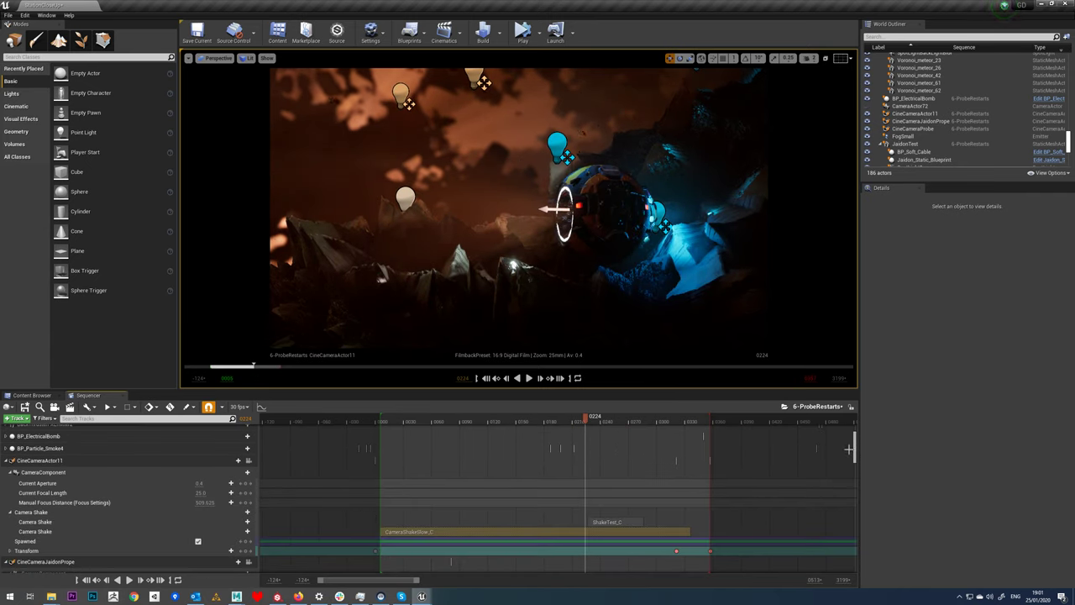